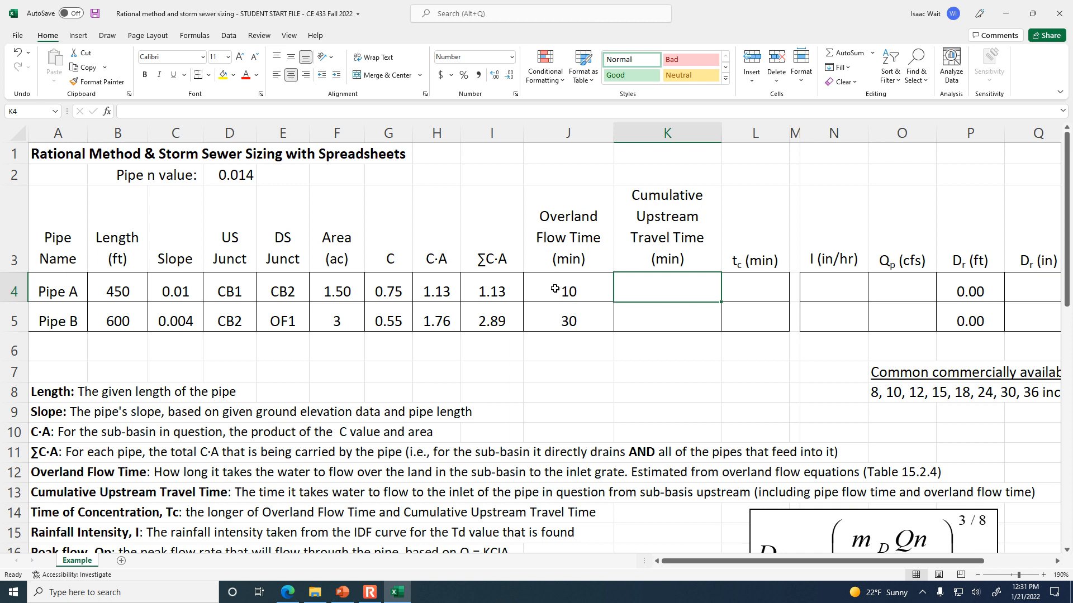
Review the Pipe A and Pipe B layout slide in PowerPoint, and enter 0 as Pipe A's cumulative upstream travel time in K4 in Excel.
click(687, 201)
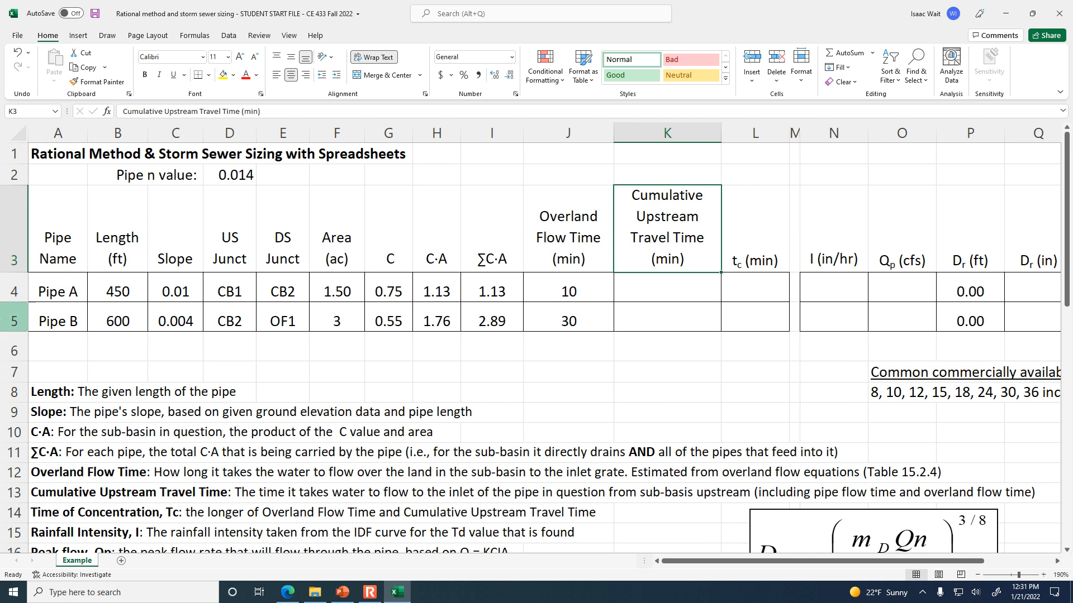
click(401, 591)
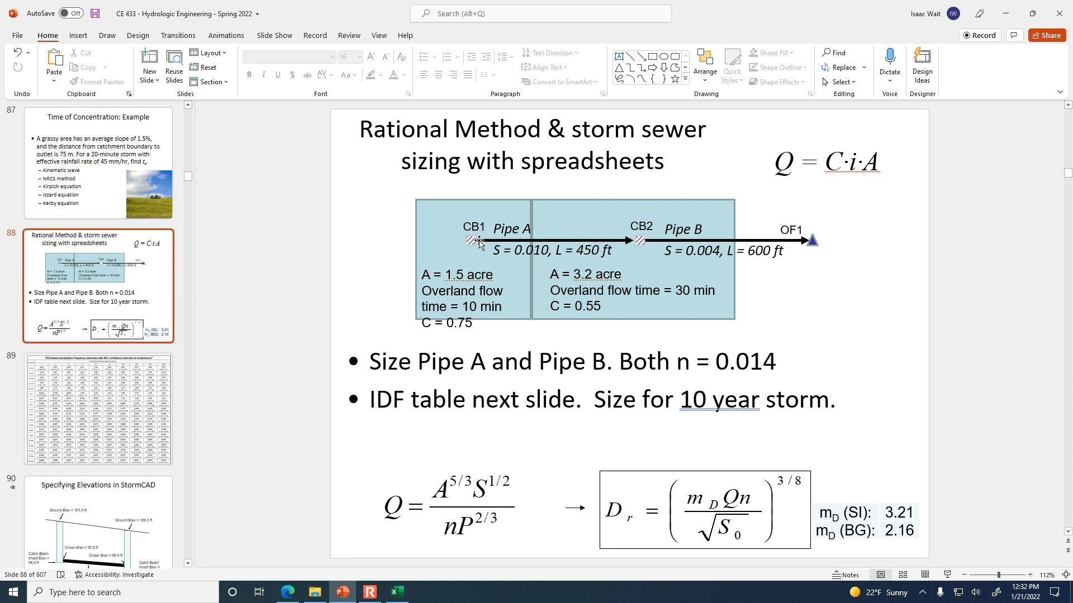
click(397, 592)
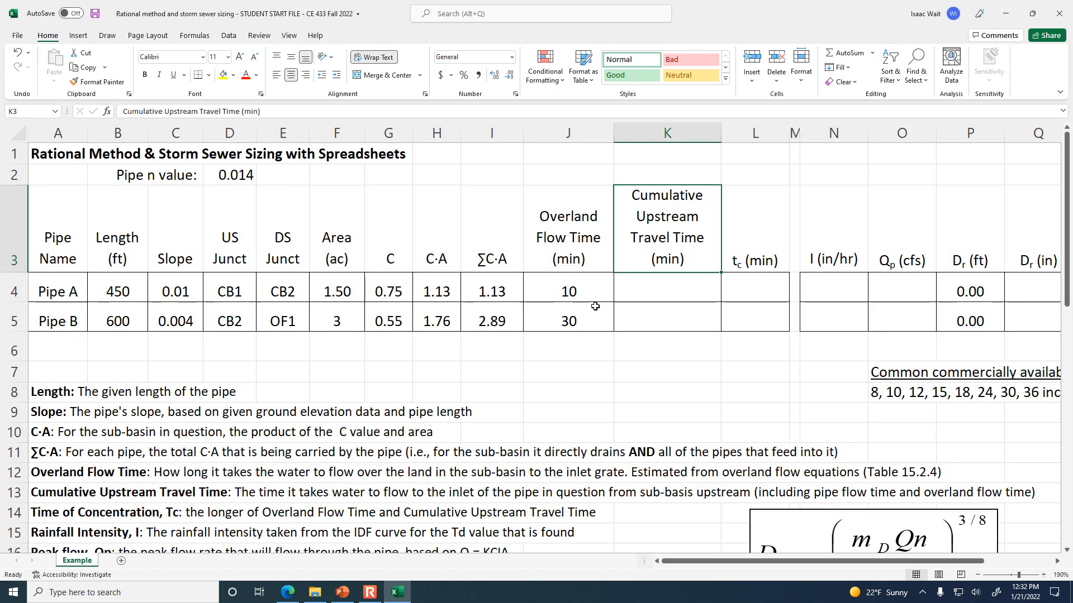
click(671, 287)
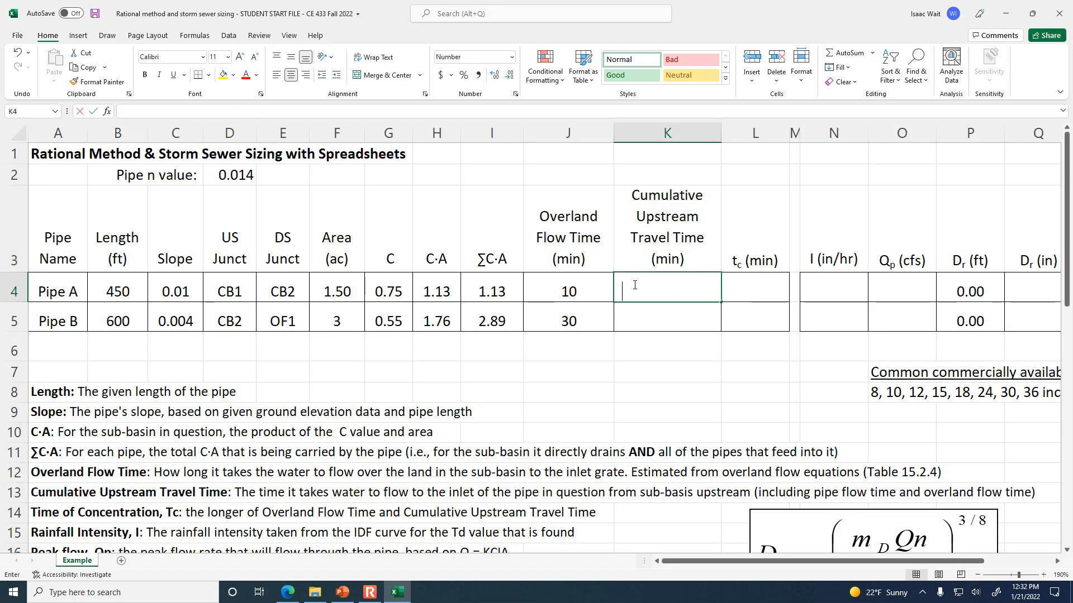
text(0)
key(ctrl+Return)
click(668, 320)
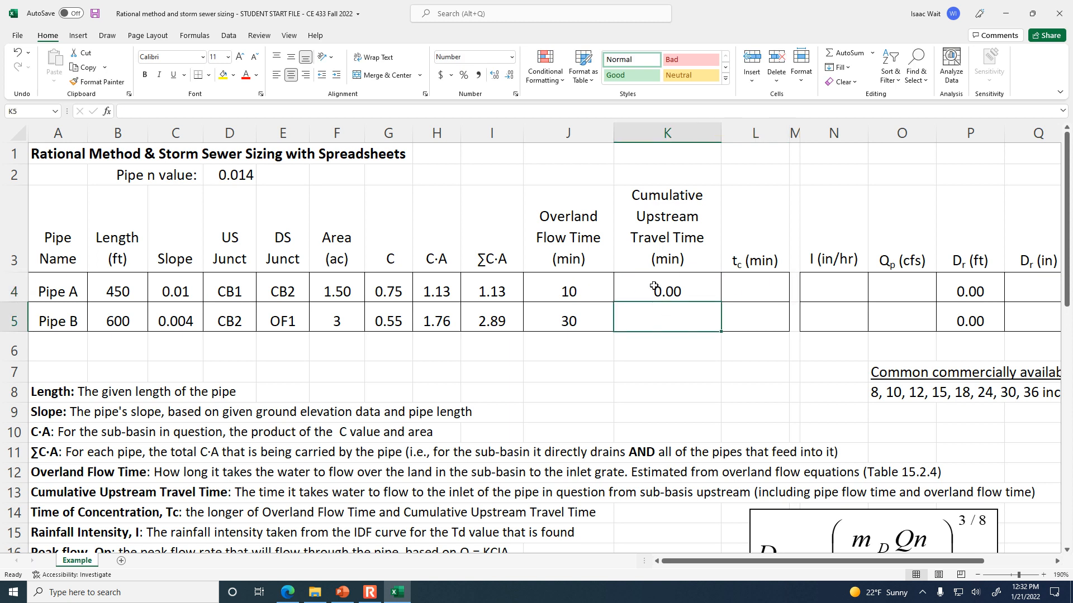
click(655, 285)
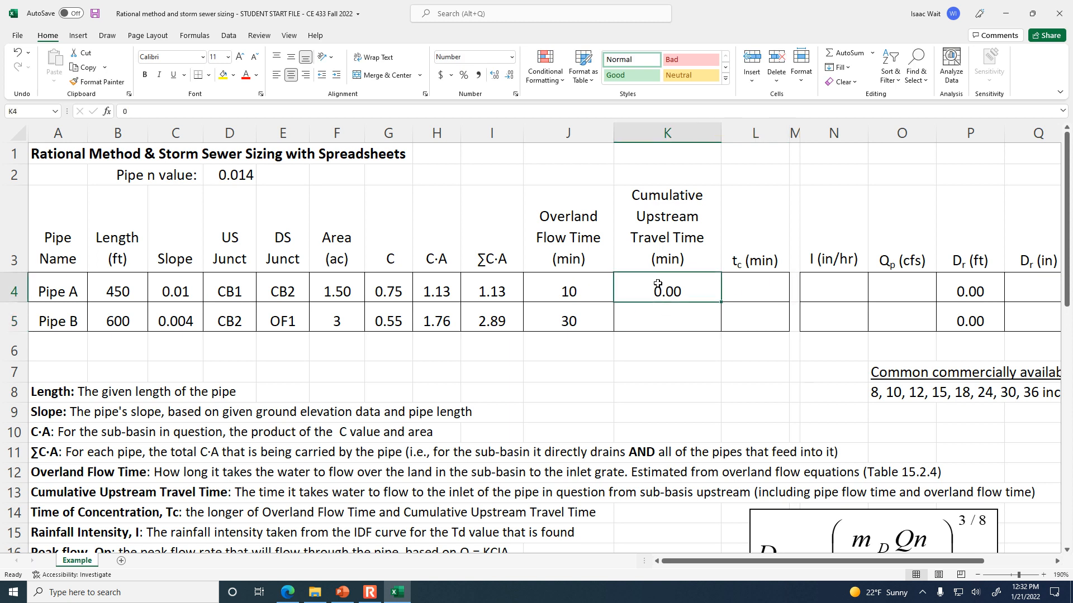
click(658, 315)
Read the time of concentration definition in row 14 and set Pipe A's tc in L4 to its overland flow time with =J4.
click(747, 283)
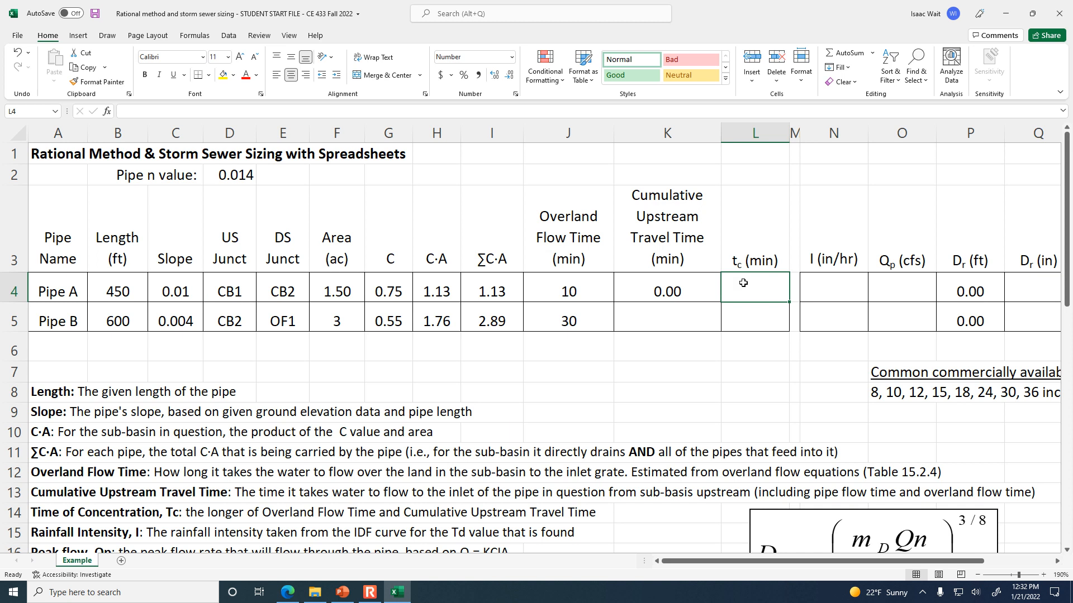
scroll(101, 475, down, 1)
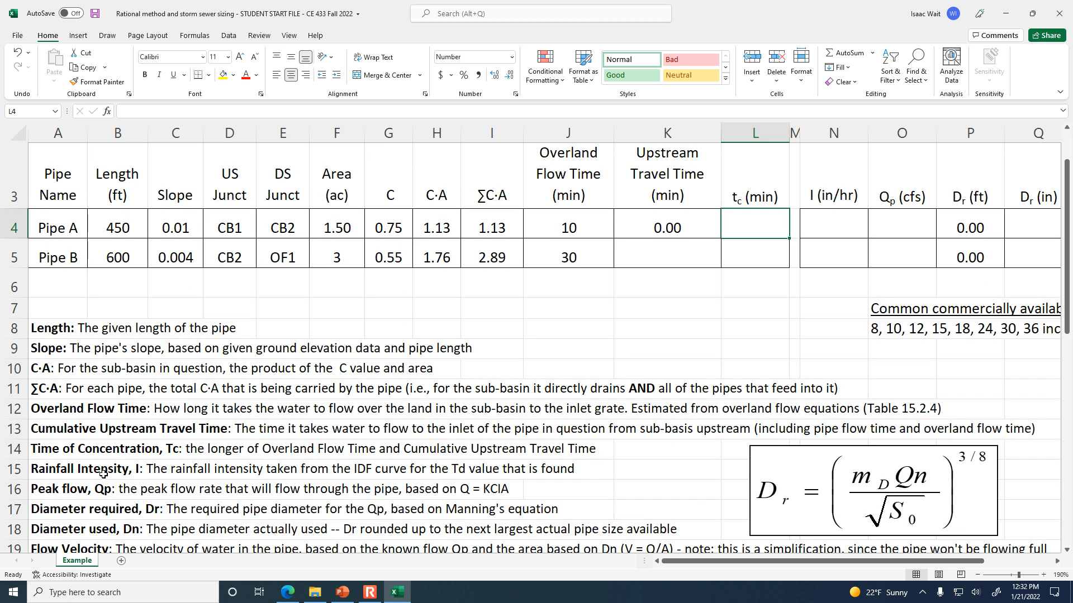
click(65, 455)
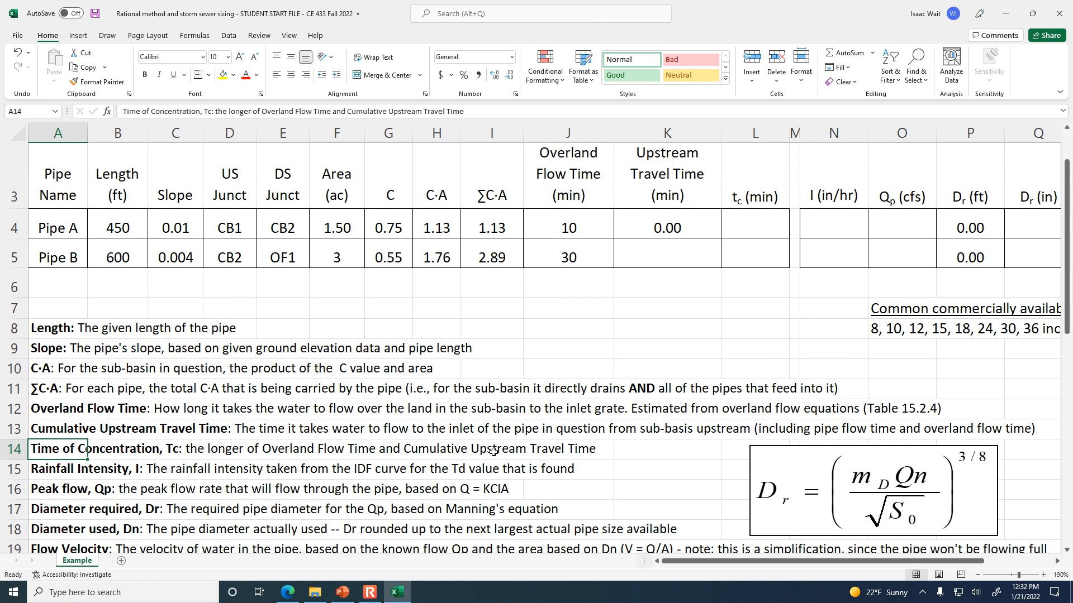
scroll(494, 452, up, 1)
click(687, 280)
click(558, 279)
click(665, 282)
click(756, 282)
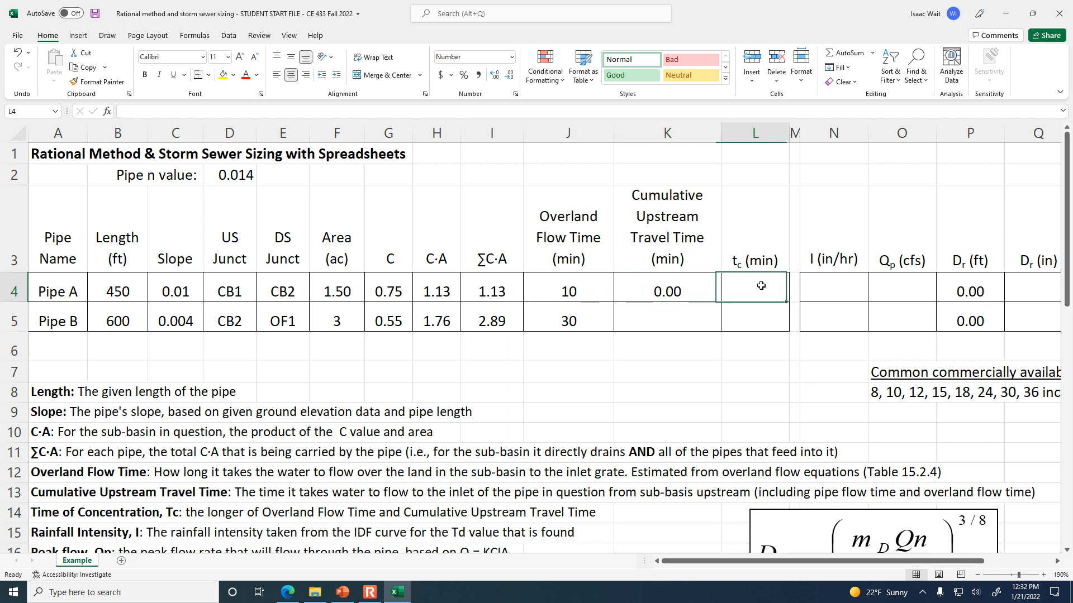
text(=)
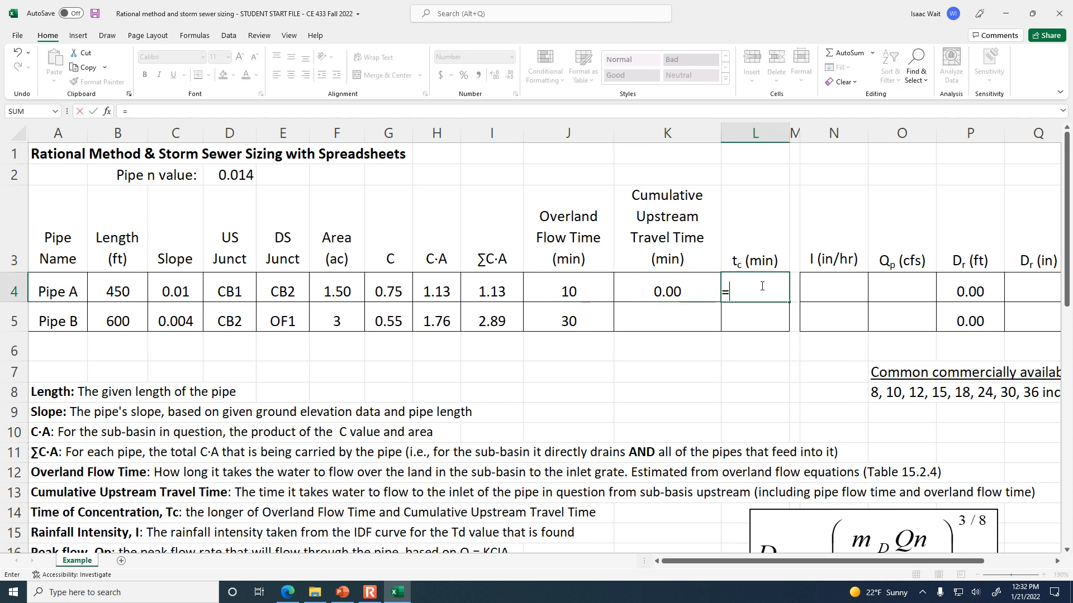
click(579, 292)
key(Return)
Enter the 10-minute, 10-year rainfall intensity from the precipitation frequency table, 5.23 in/hr, for Pipe A in N4, and clear the stray entry in N5.
key(Right)
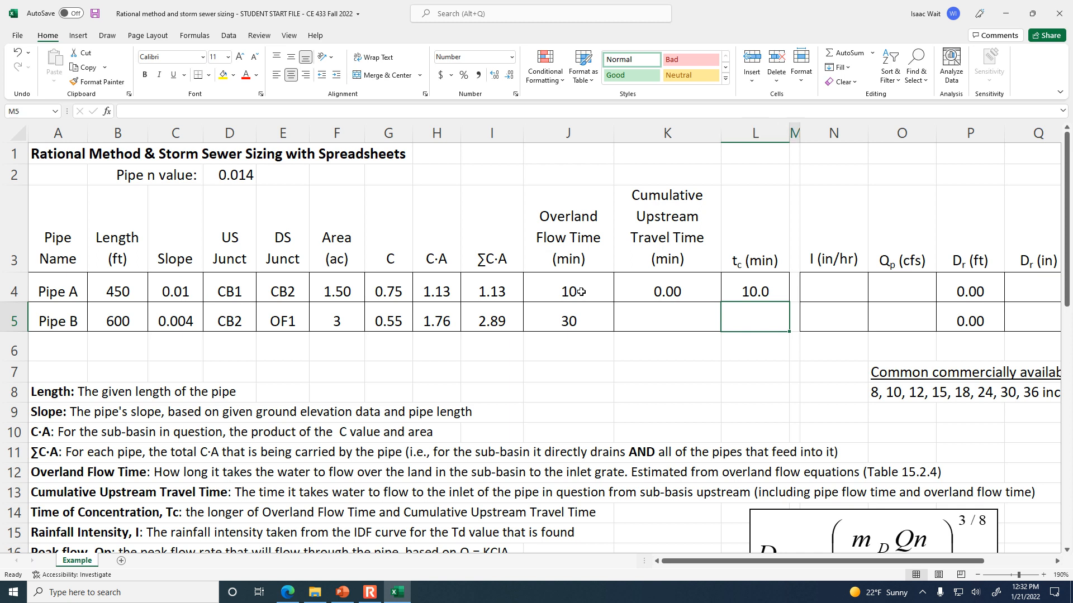
key(Up)
key(Right)
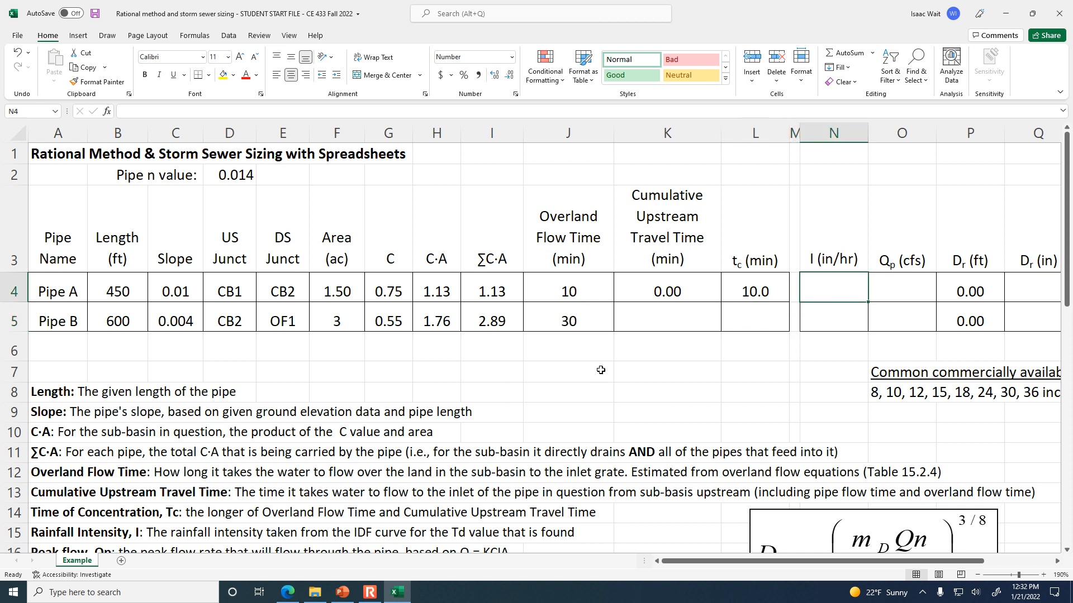
scroll(560, 382, down, 1)
scroll(559, 382, down, 5)
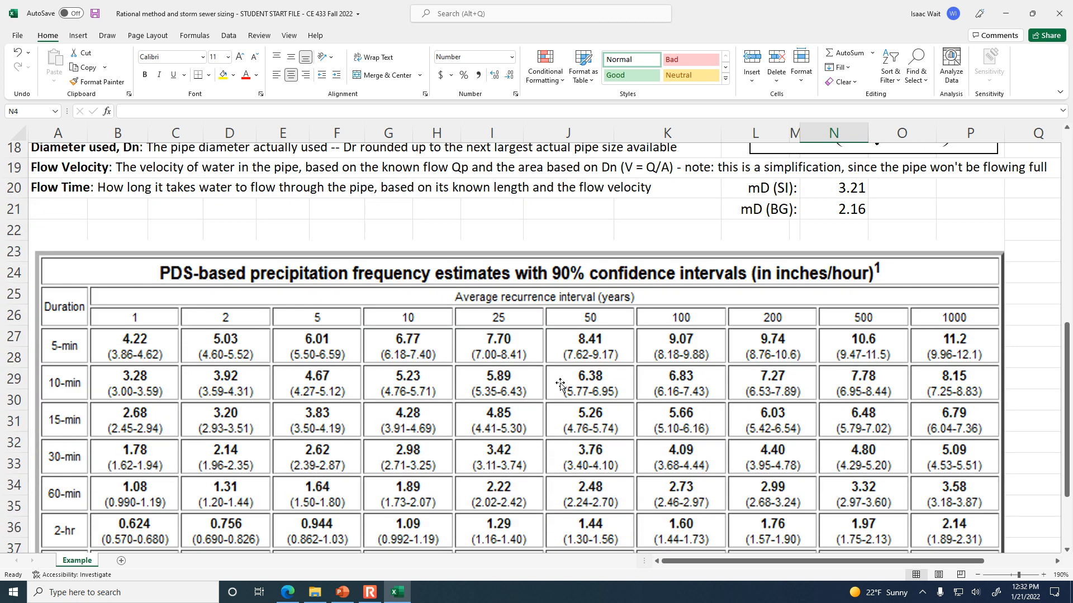
scroll(560, 382, up, 6)
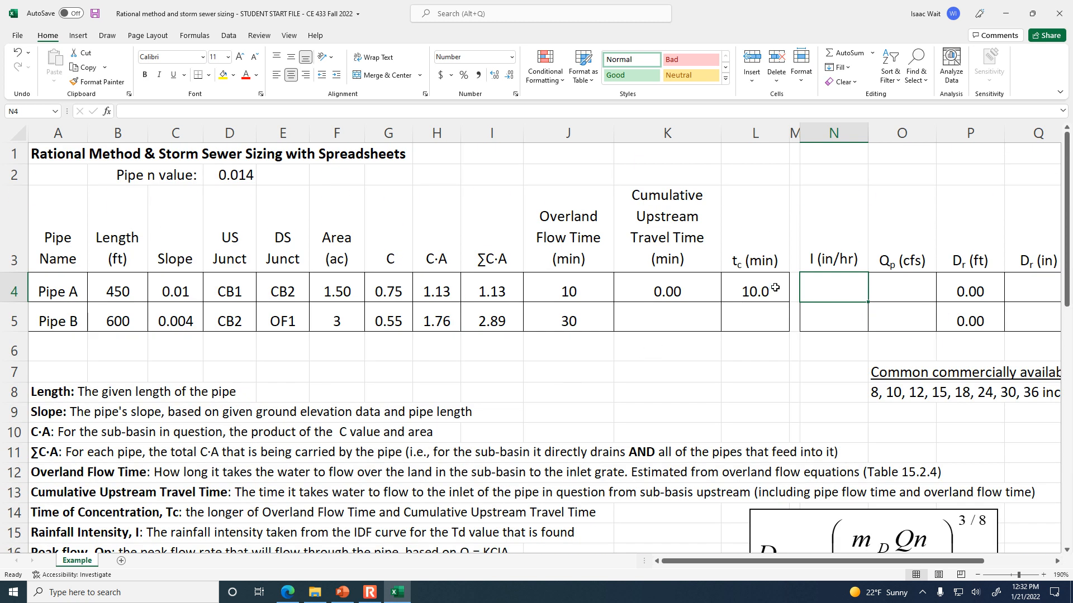
scroll(775, 288, down, 6)
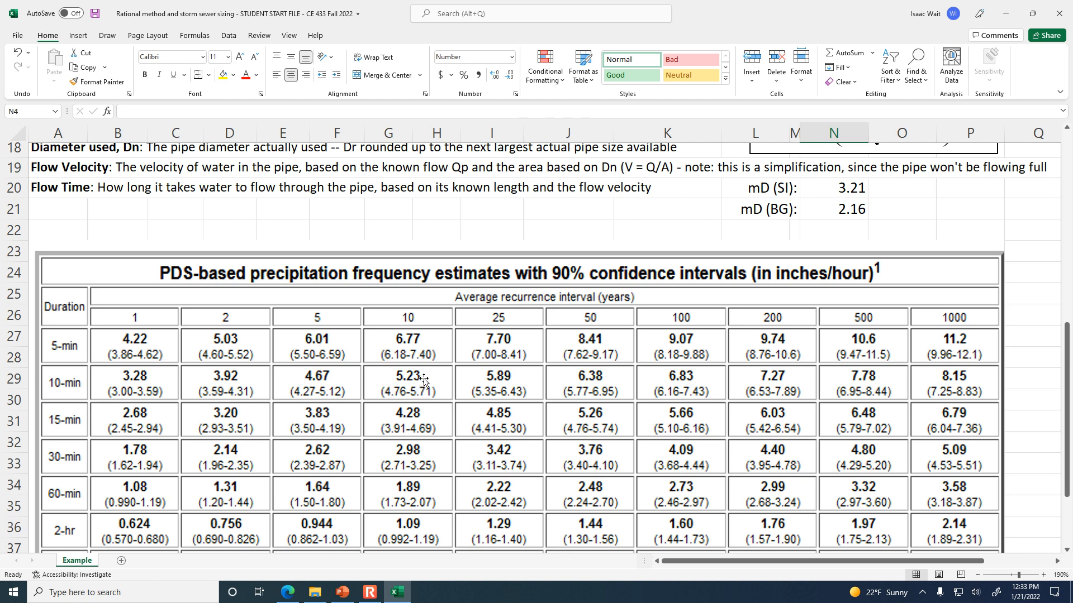
scroll(441, 352, up, 5)
scroll(449, 337, up, 1)
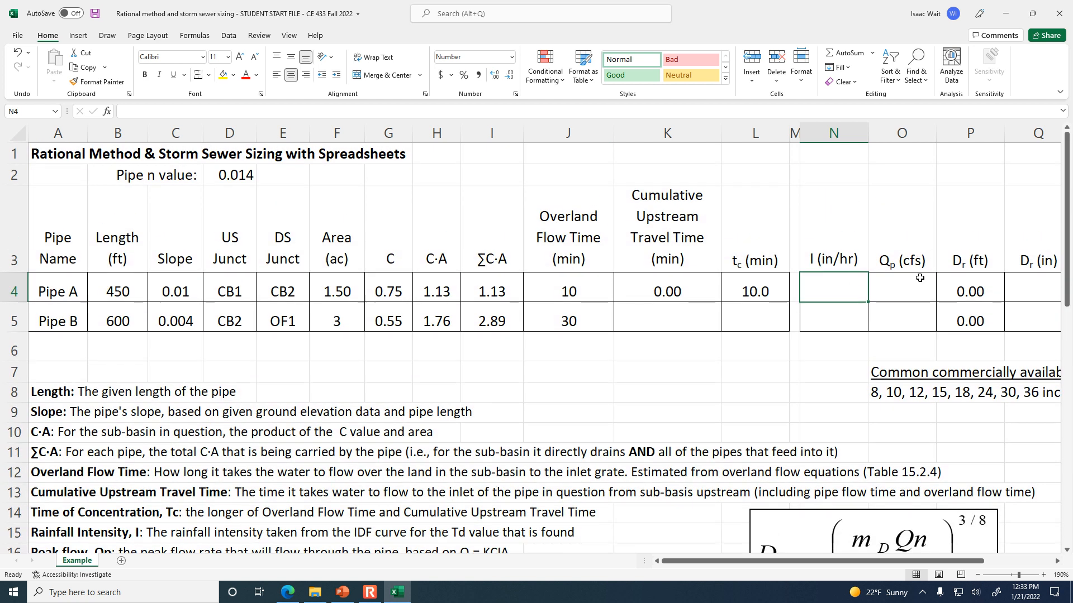
text(5.29)
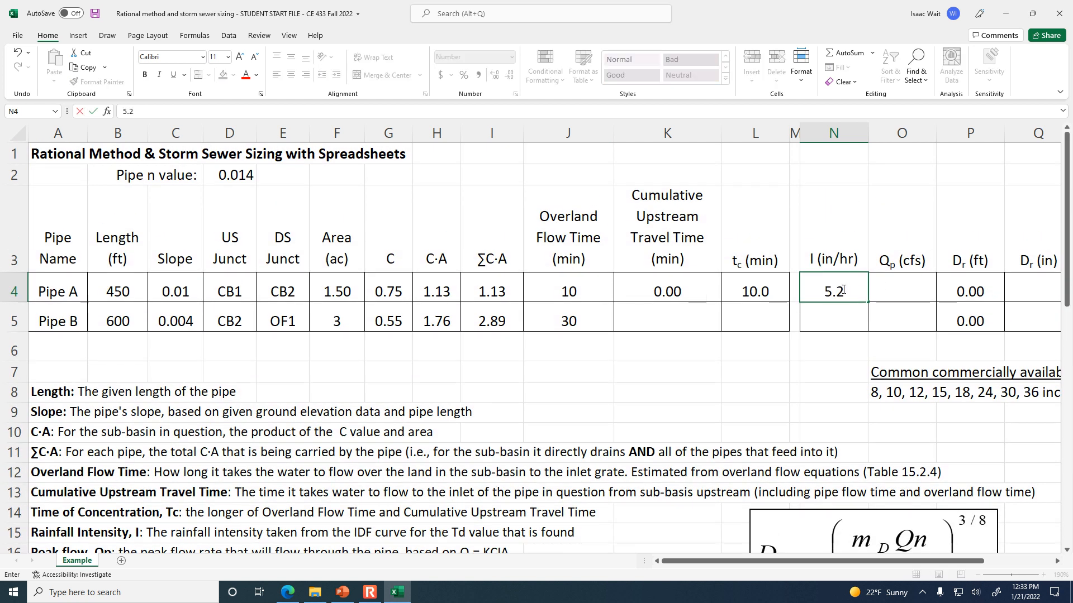
key(Return)
text(3)
click(842, 290)
text(5.23)
key(Return)
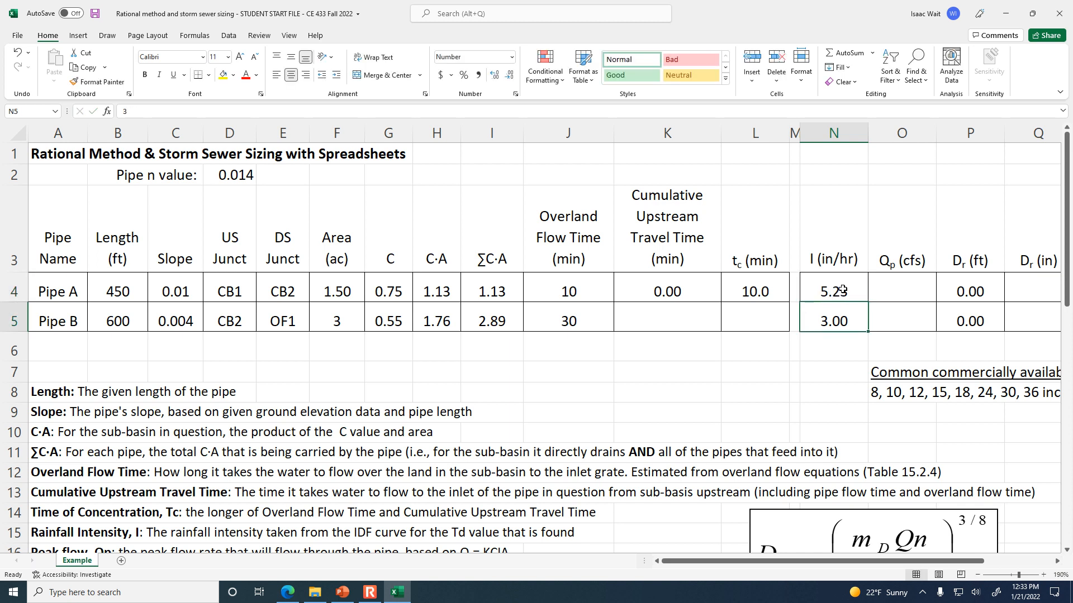
key(Delete)
Calculate Pipe A's peak flow in O4 by multiplying its ΣC·A by its rainfall intensity with =I4*N4.
key(Up)
key(Right)
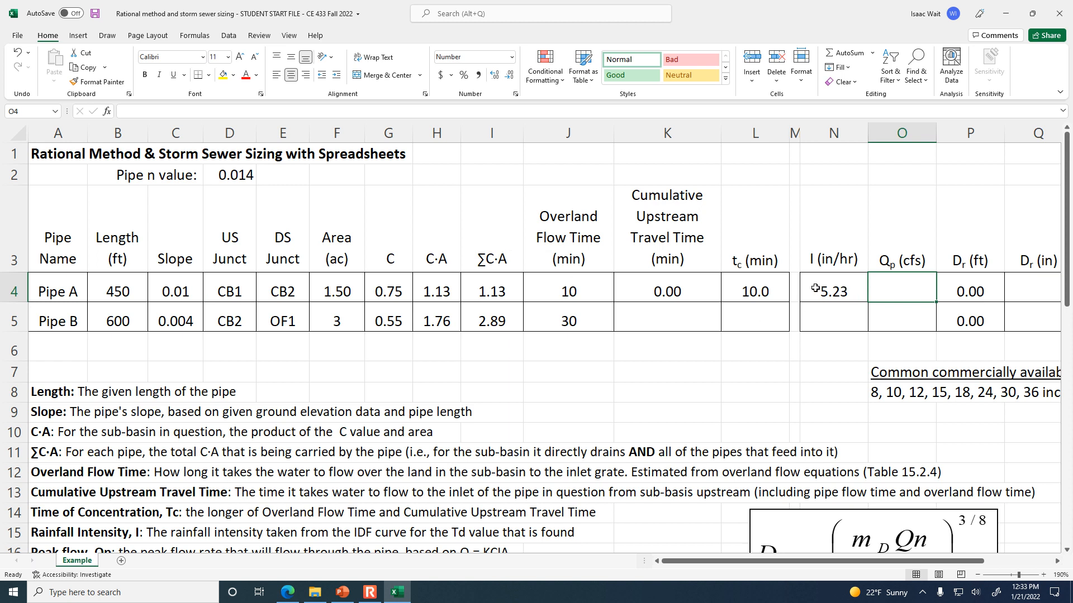
text(=)
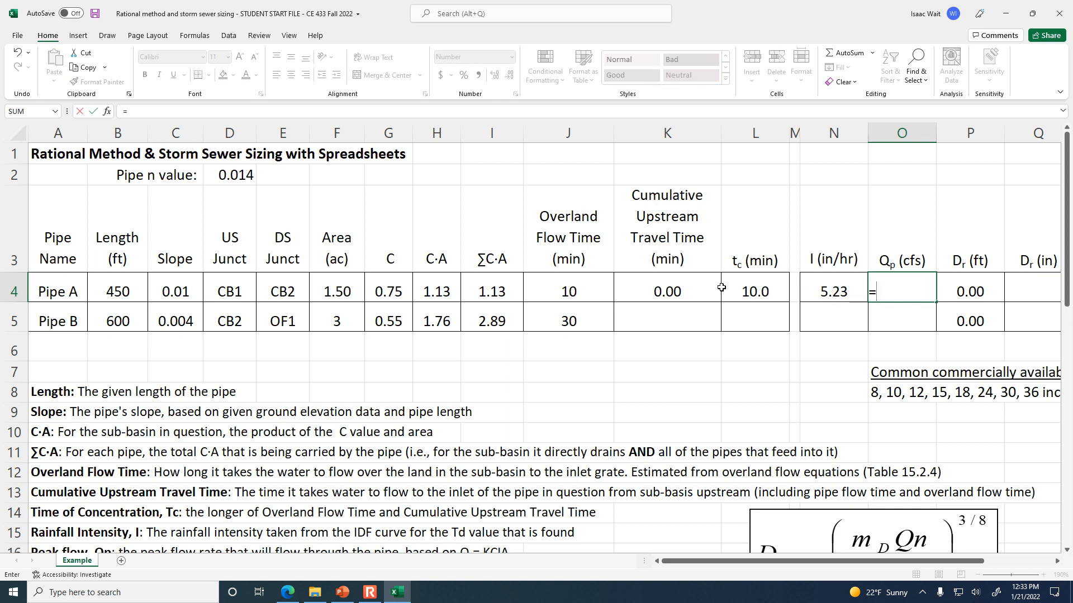
click(495, 290)
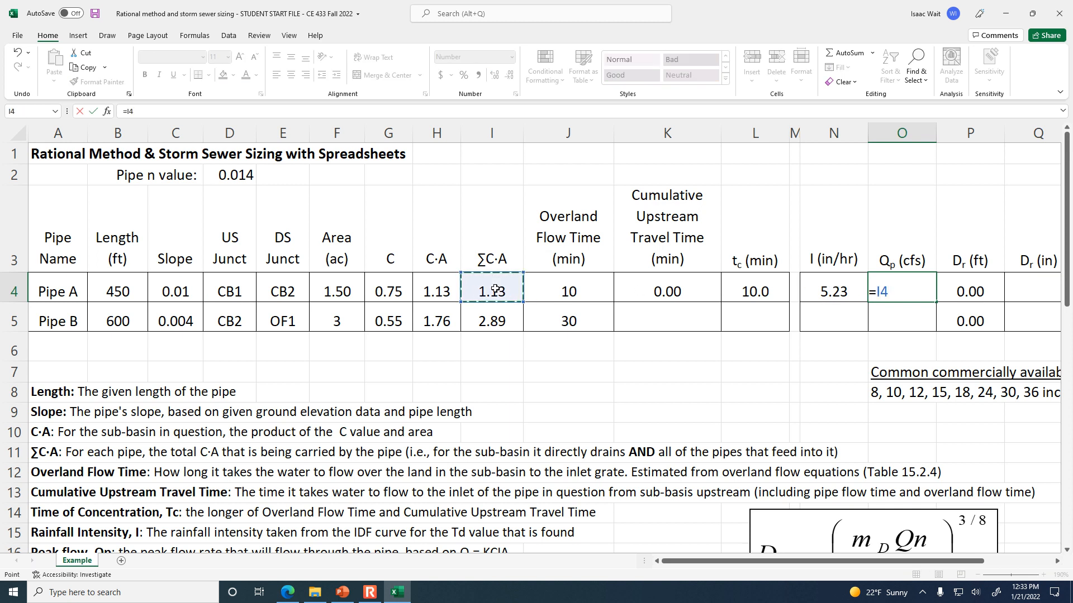
text(*)
click(827, 289)
key(Return)
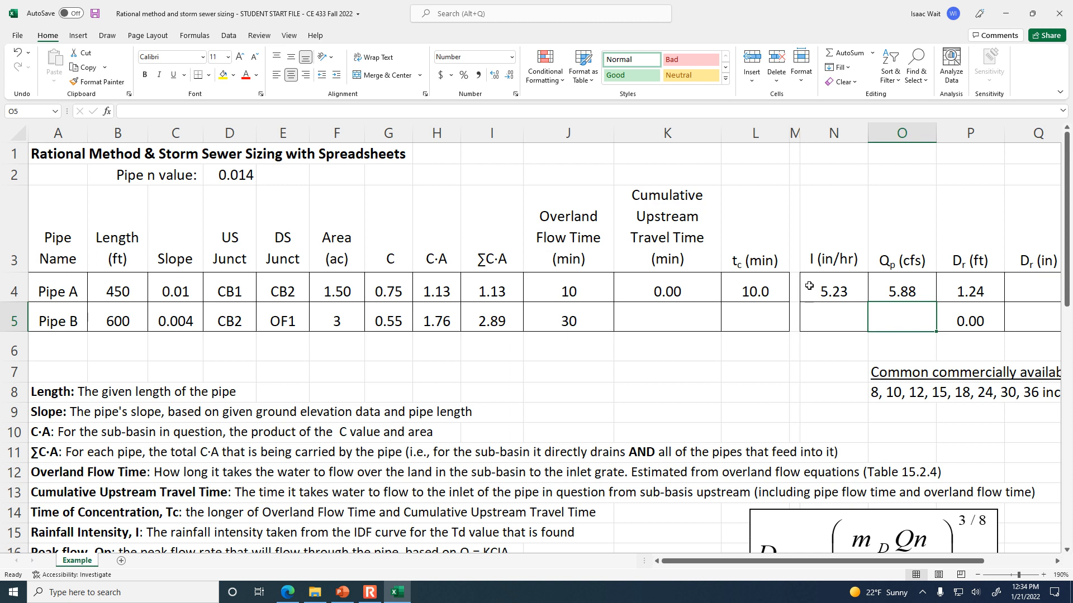
Examine Pipe A's required diameter formula in P4 and its cell references against the Dr equation and the mD (BG) constant.
key(Up)
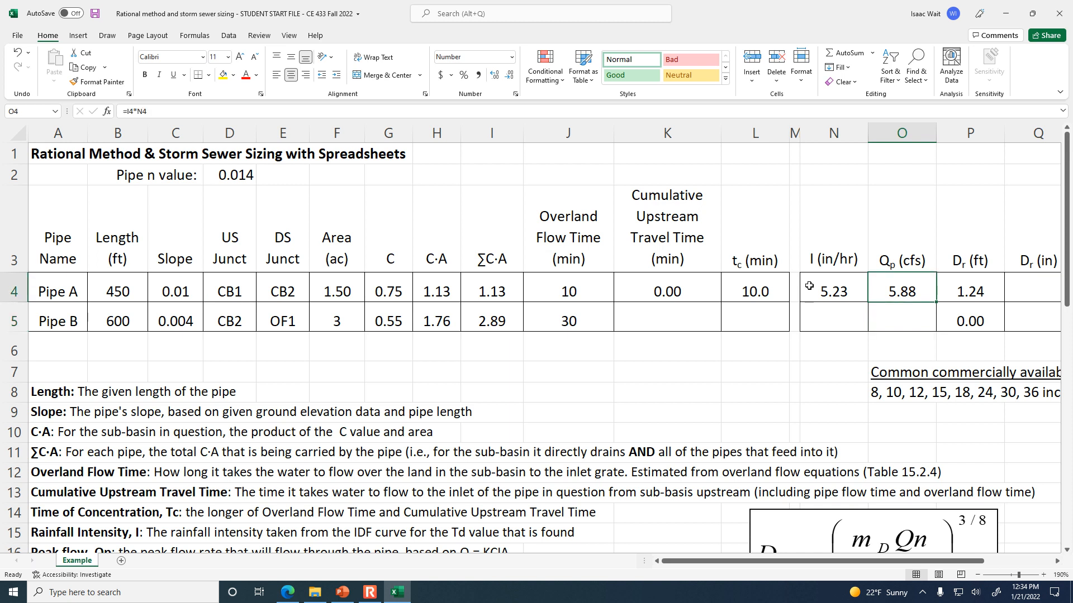
key(Right)
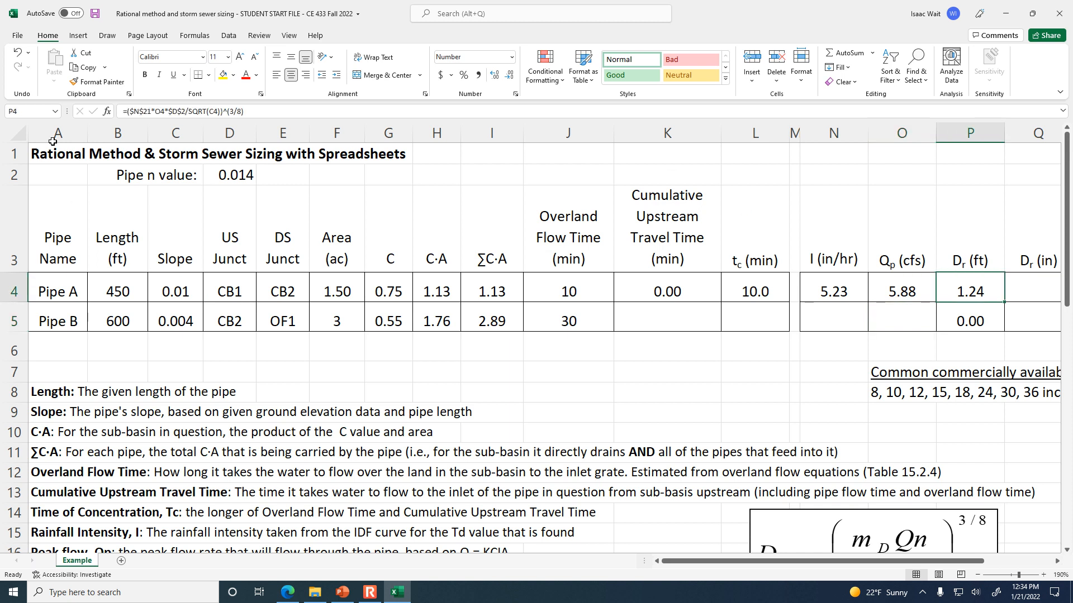
click(405, 112)
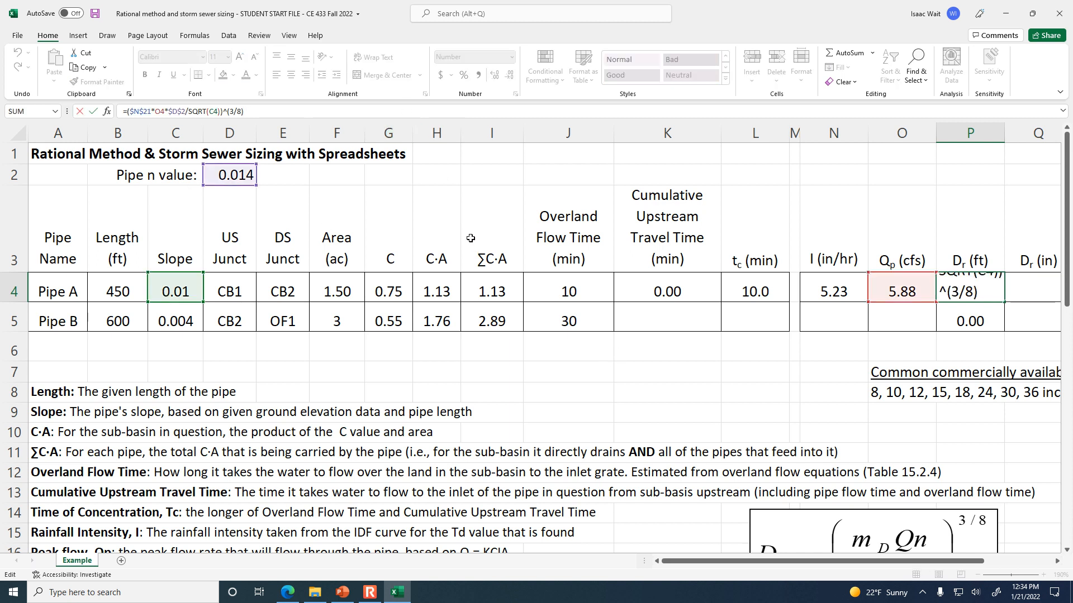
key(ctrl+Return)
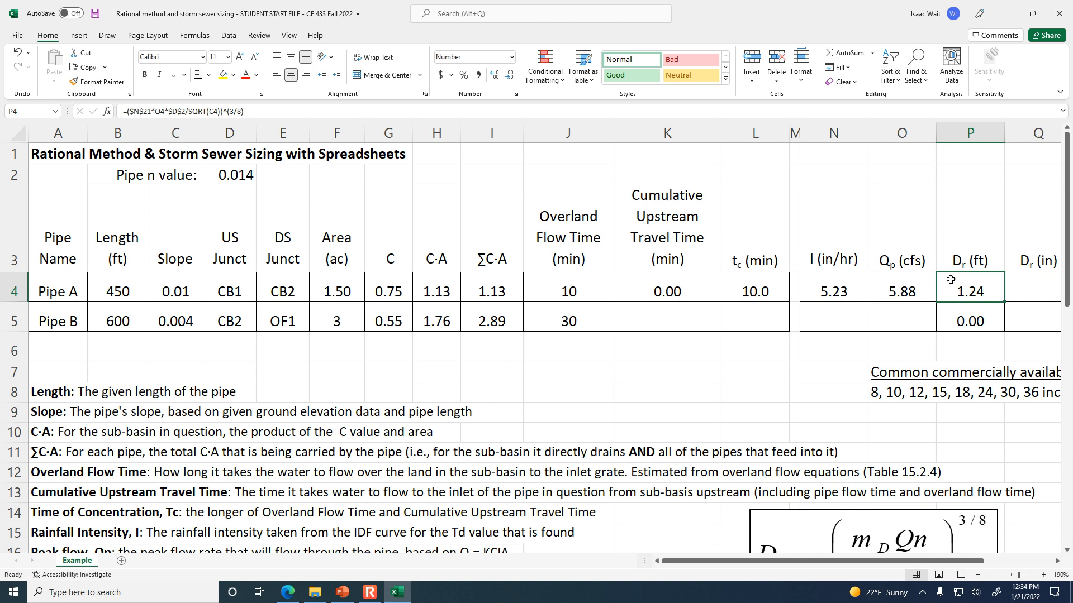
scroll(829, 398, down, 1)
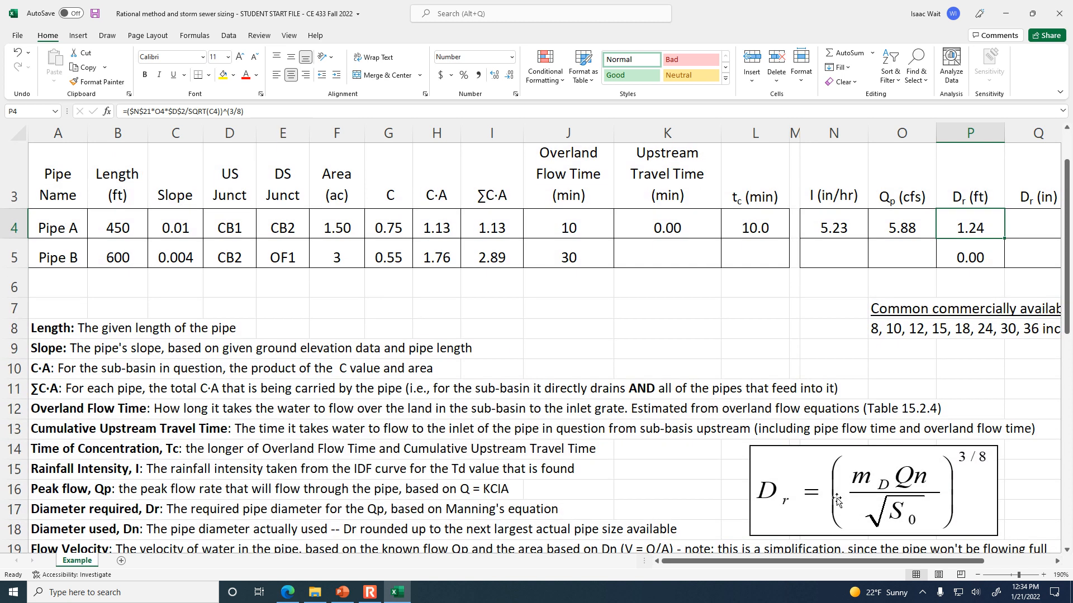
click(836, 501)
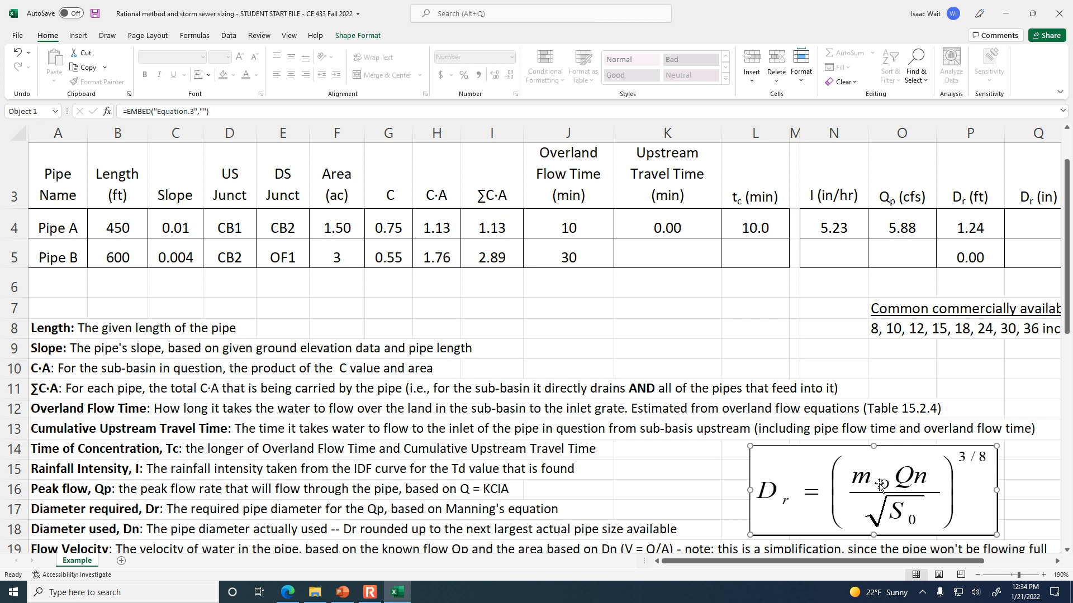
scroll(880, 485, up, 1)
scroll(880, 485, down, 3)
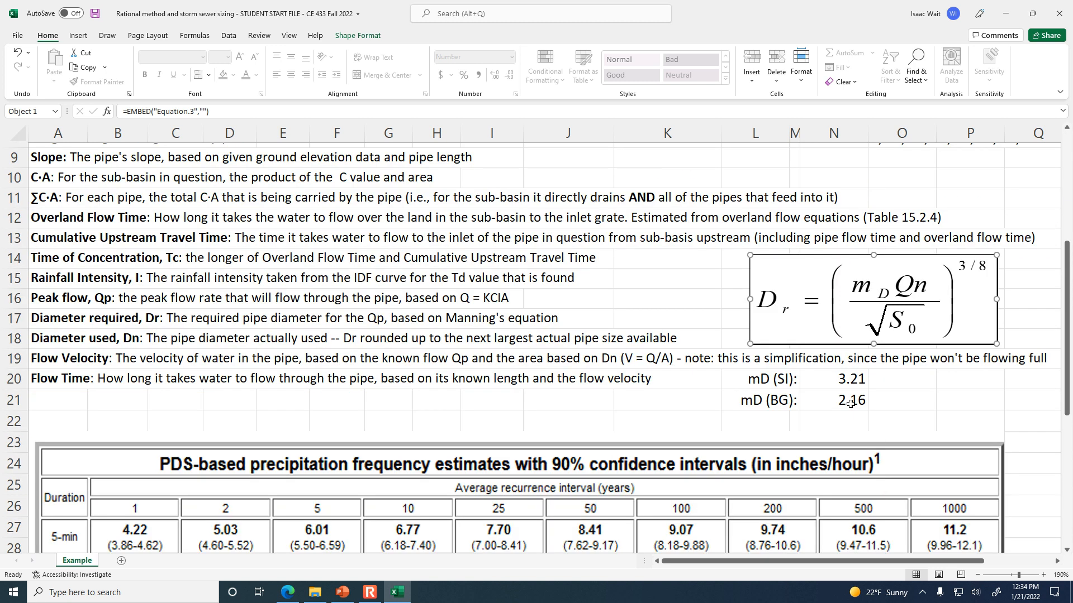
key(Escape)
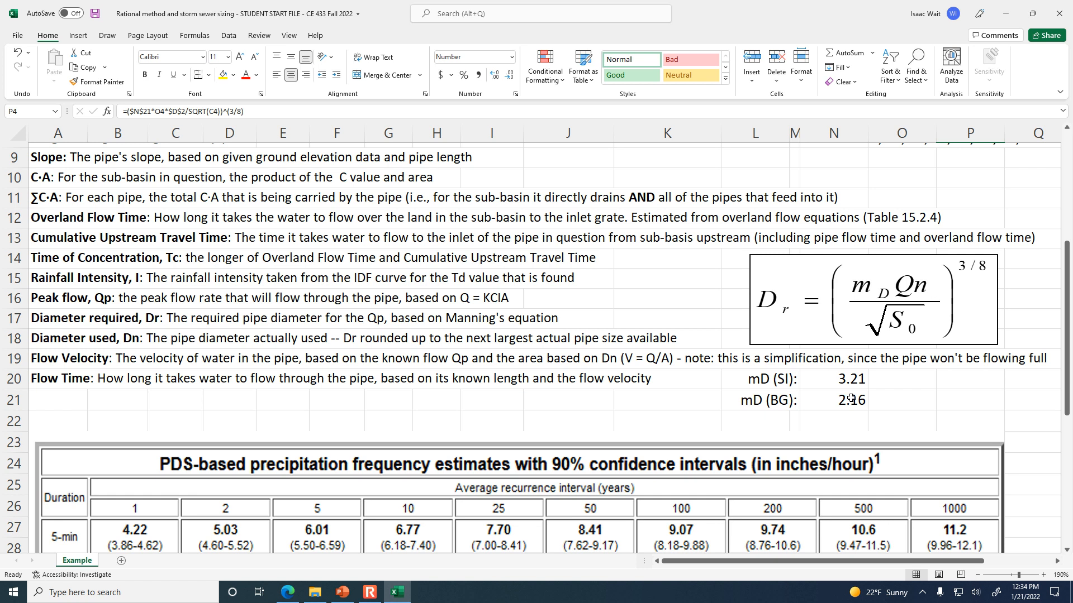
scroll(850, 399, up, 2)
scroll(850, 399, down, 1)
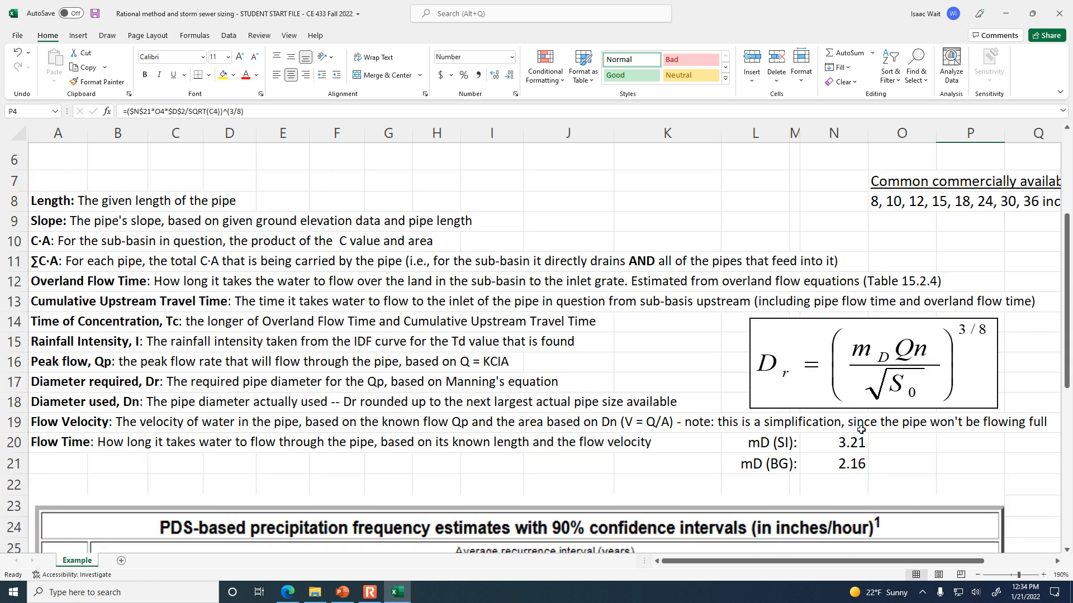
scroll(871, 422, up, 2)
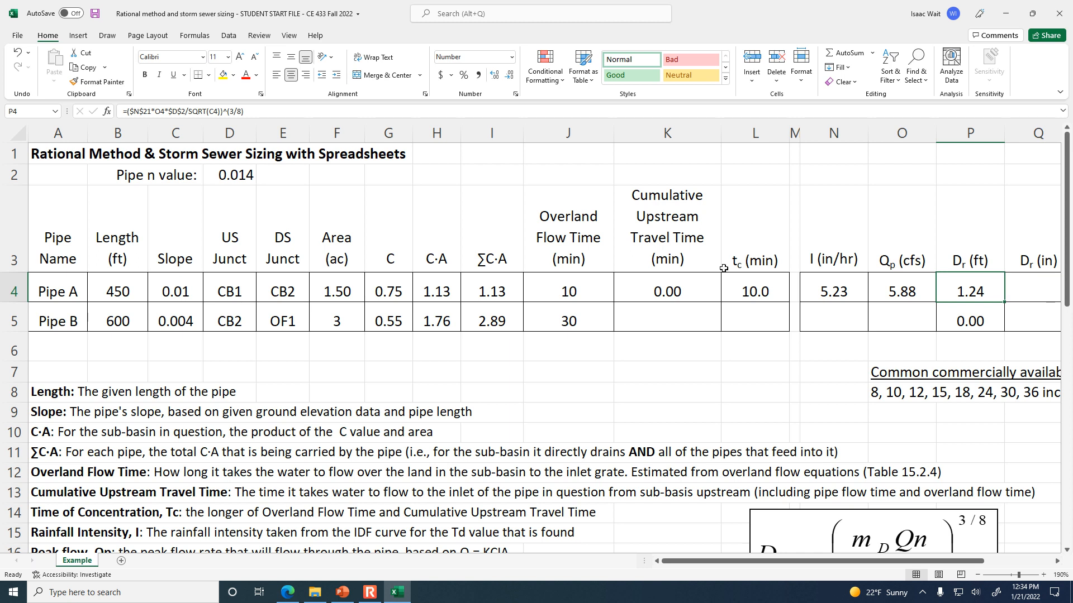
click(246, 111)
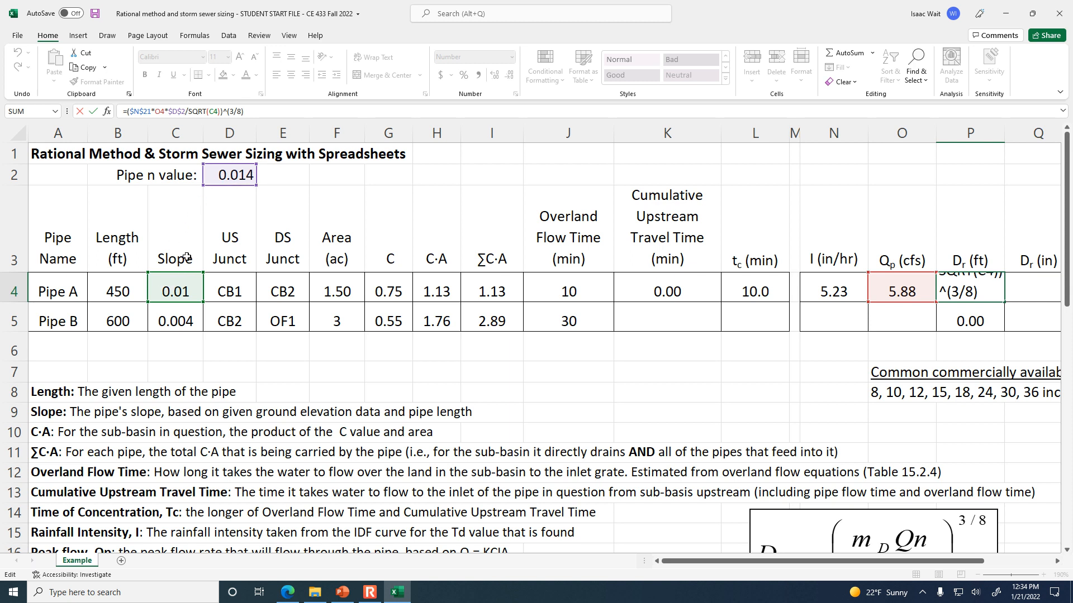
key(Escape)
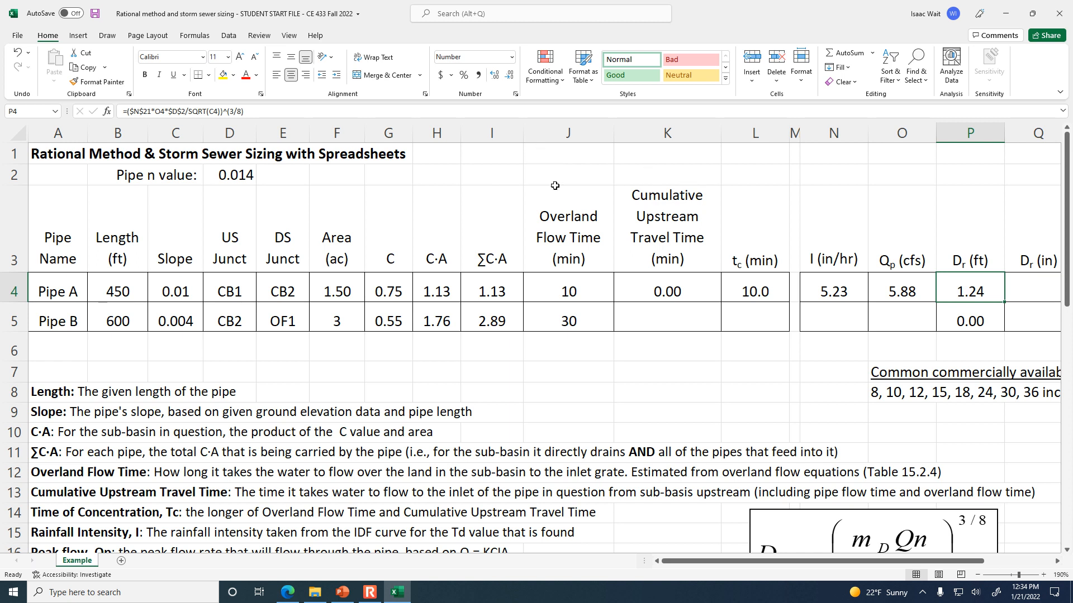
Review the slope and peak flow feeding Pipe A's required diameter, and convert that diameter to inches in Q4 with =P4*12.
click(174, 292)
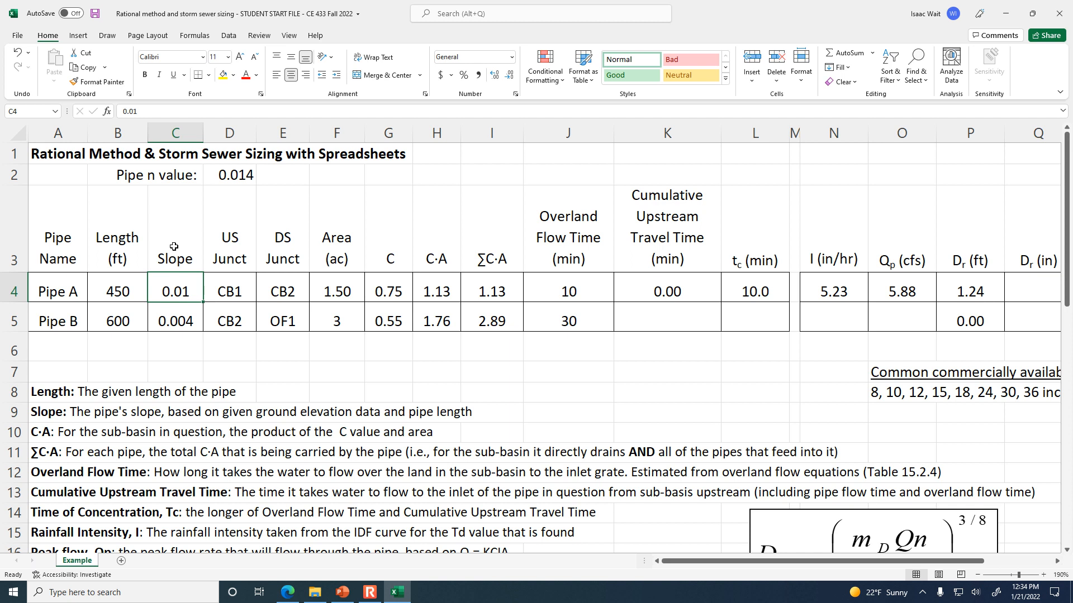
click(908, 290)
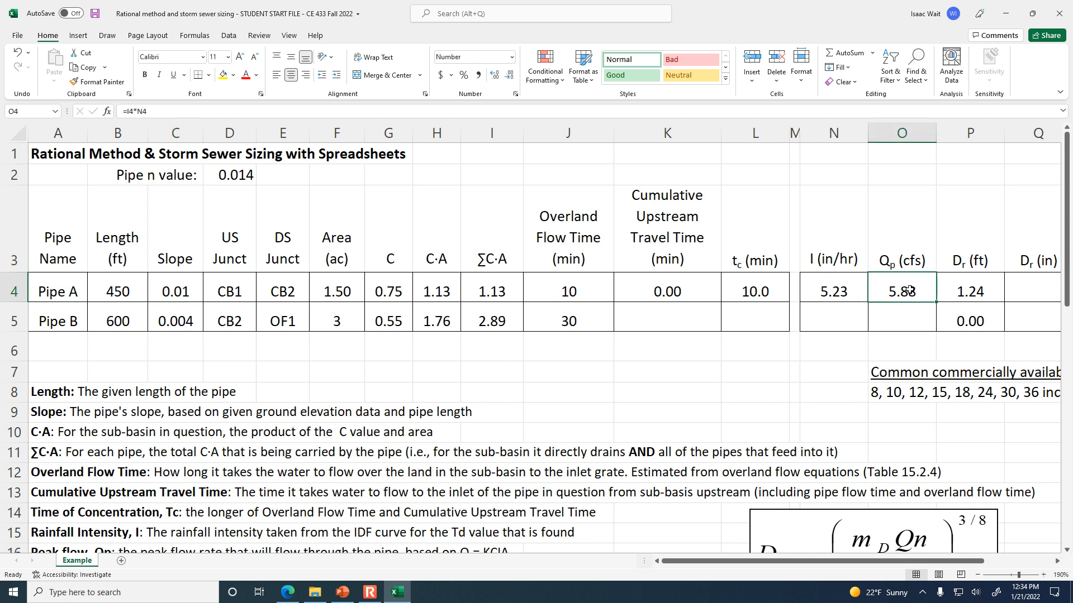
click(962, 288)
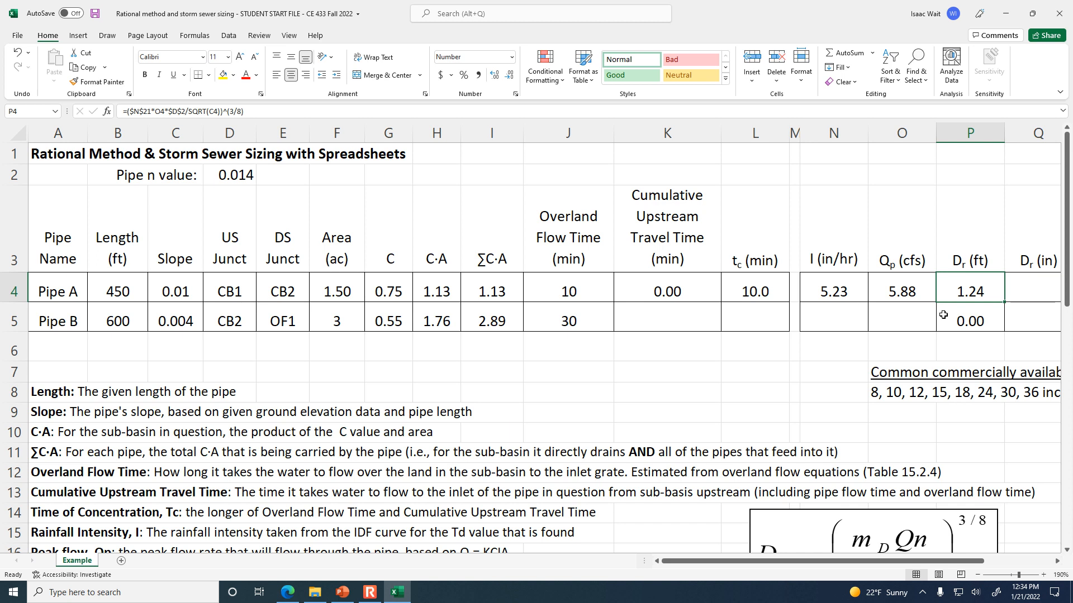
click(1056, 561)
click(1056, 561)
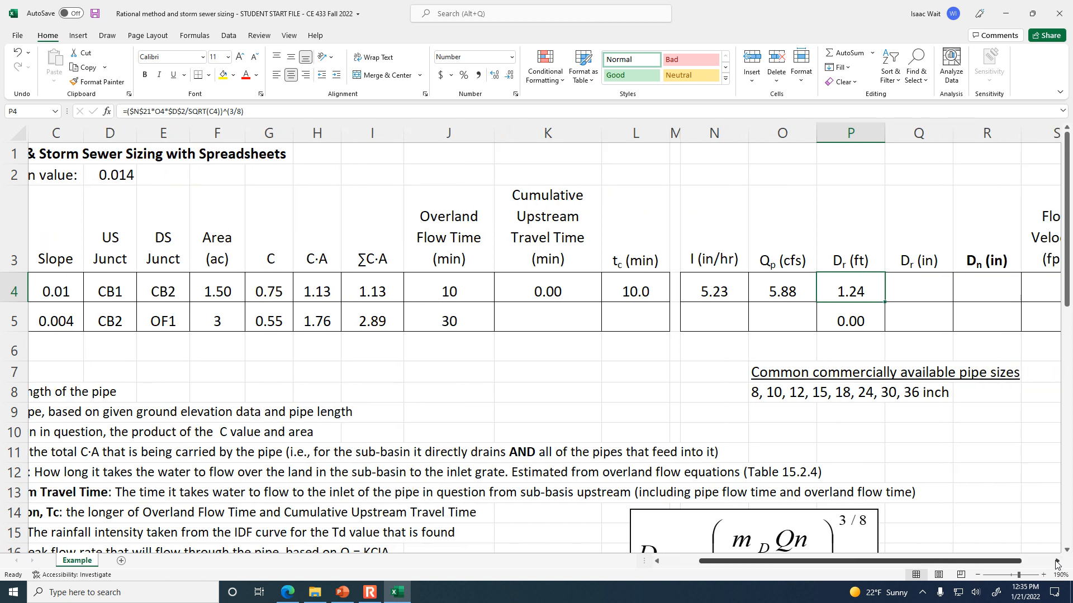
click(906, 297)
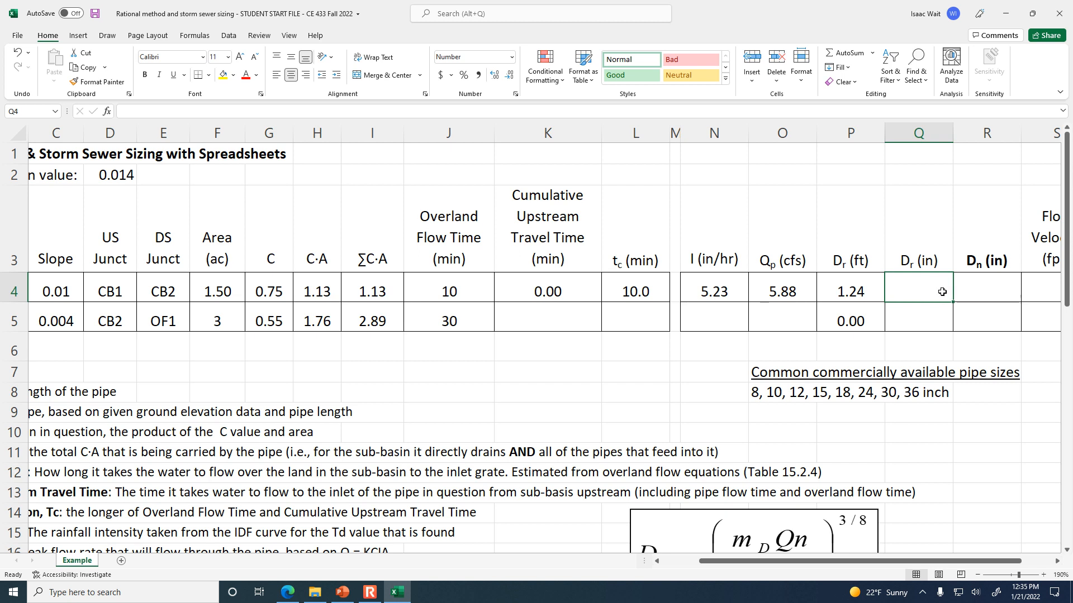
text(=)
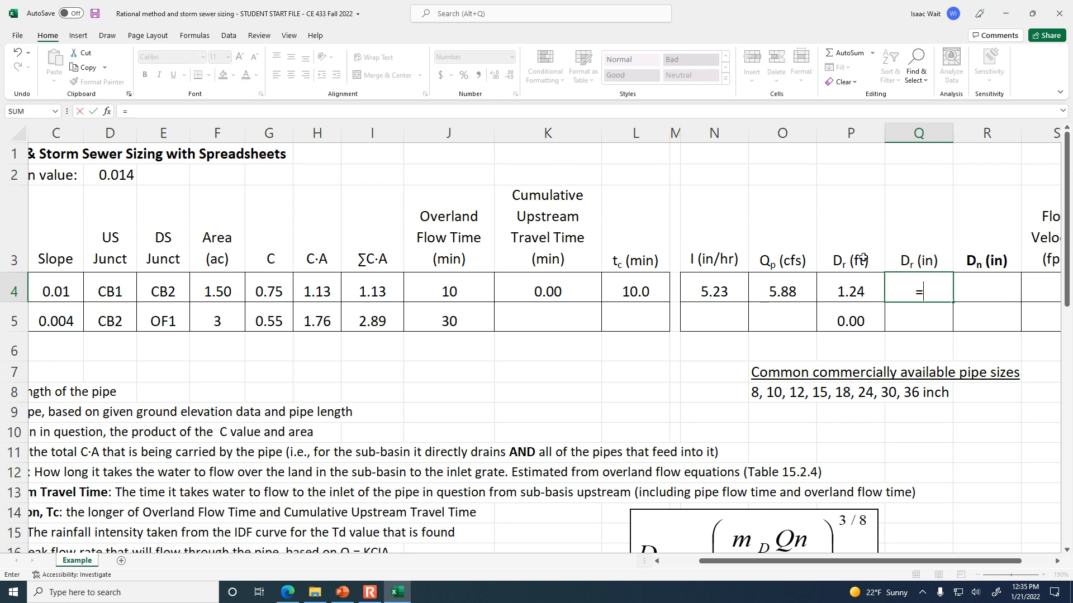
click(867, 291)
text(*12)
key(Return)
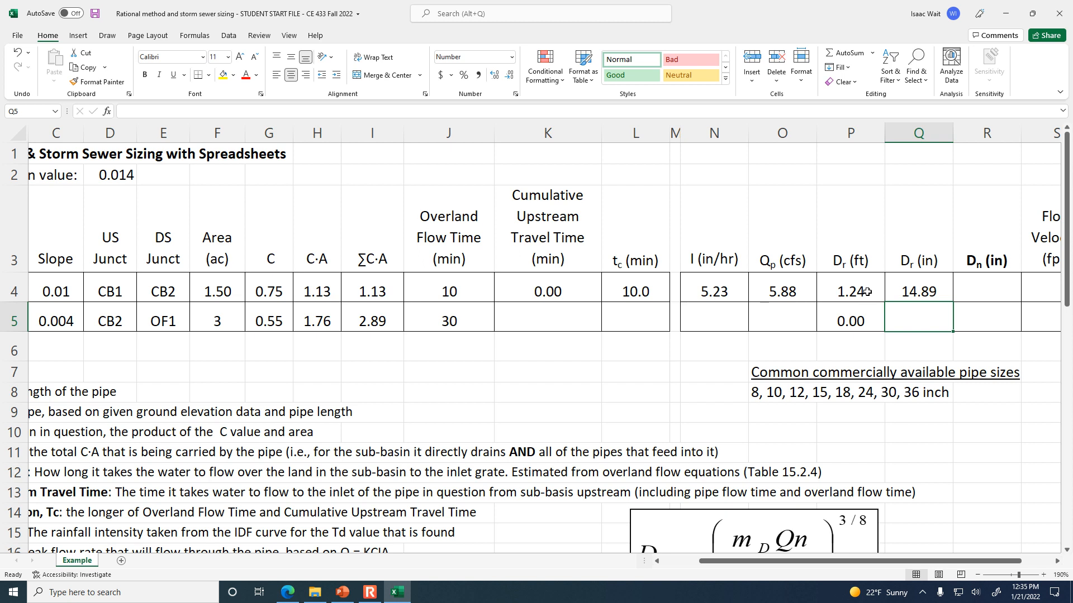
Choose Pipe A's nominal diameter from the common commercially available pipe sizes and enter 15 inches in R4.
click(782, 384)
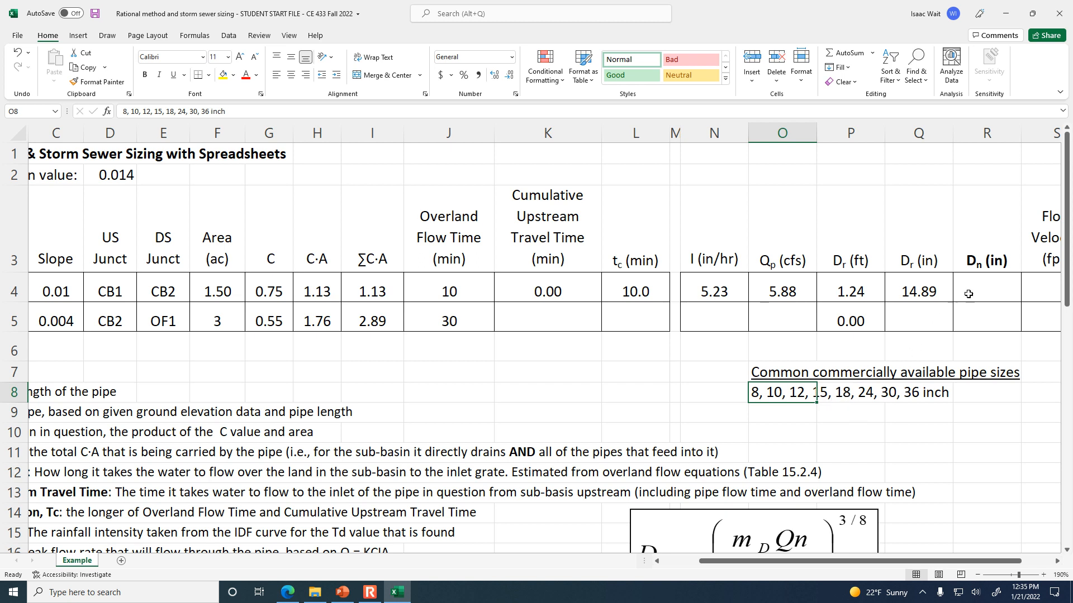
click(999, 284)
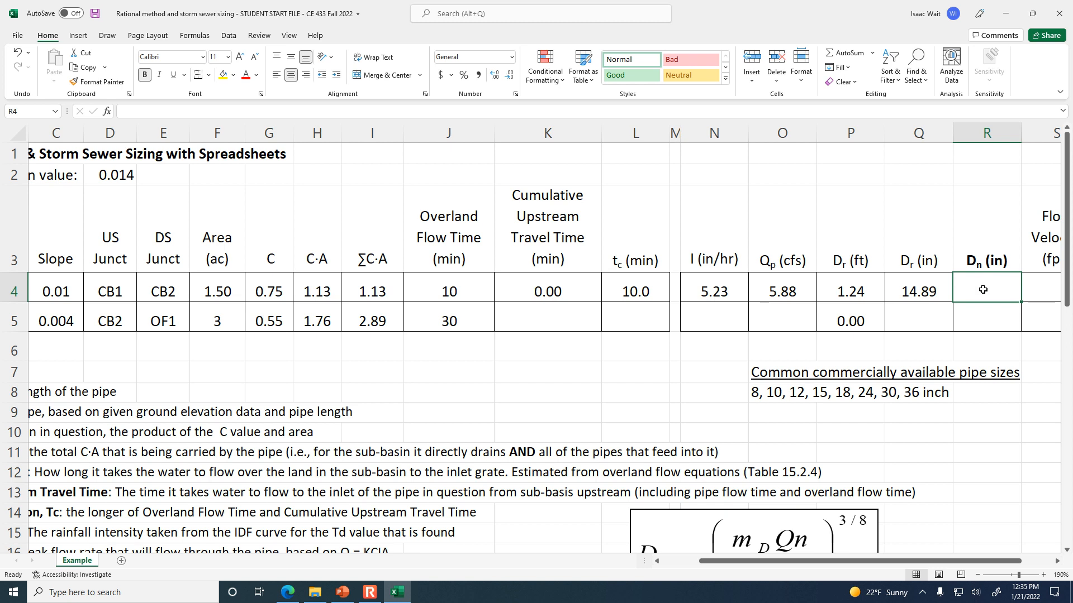
text(15)
key(Tab)
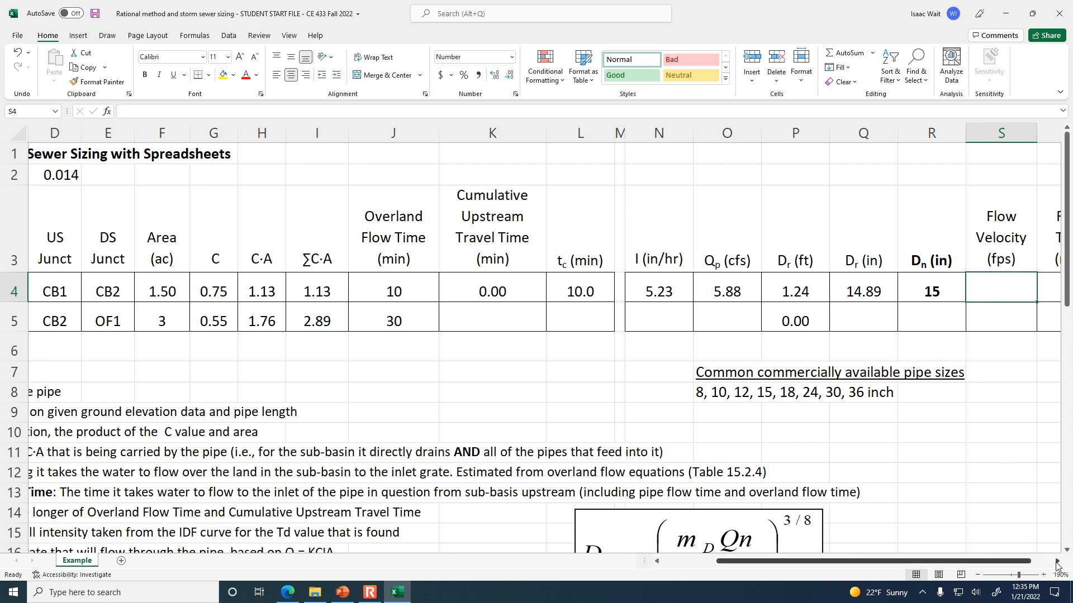
Read the flow velocity definition in row 19 and enter Pipe A's flow velocity formula in S4 as =O4/(pi*(R4/12)^2/4).
scroll(699, 496, down, 2)
scroll(699, 496, down, 1)
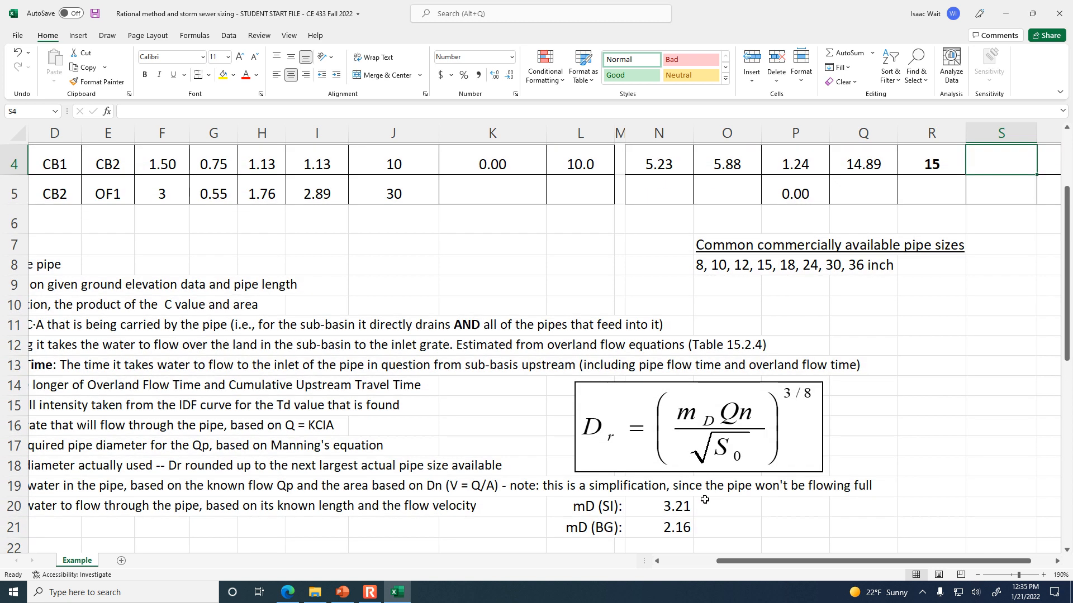
drag(736, 560, 673, 552)
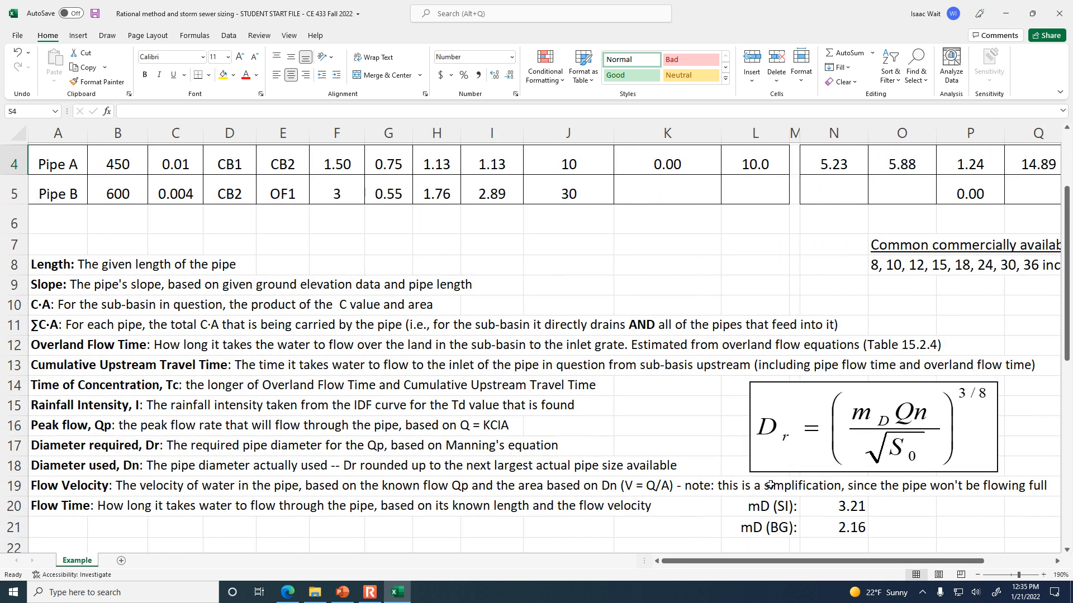
scroll(777, 485, up, 1)
drag(865, 561, 964, 570)
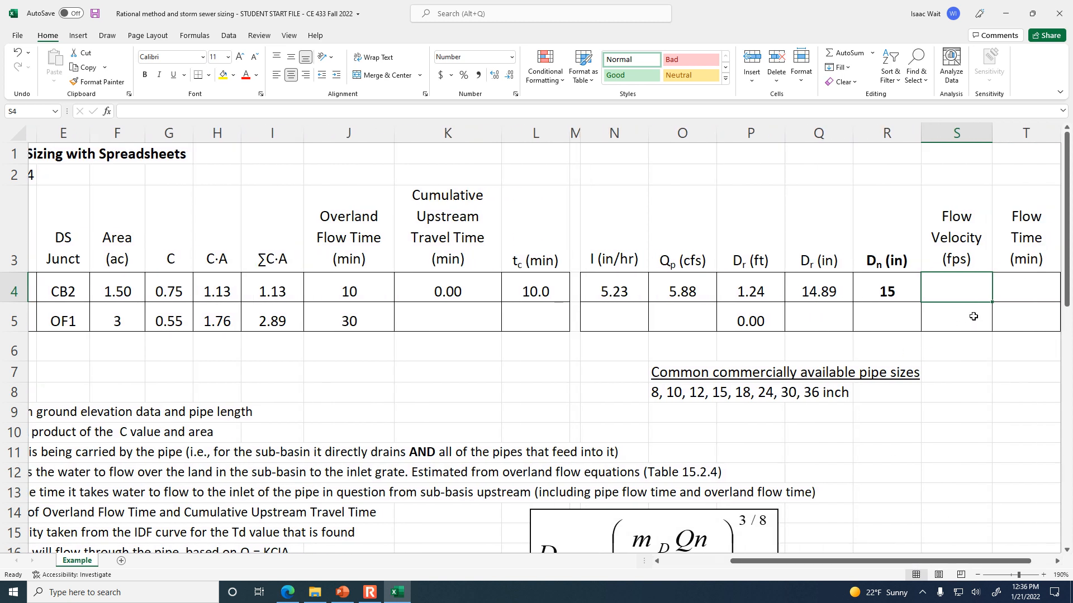
text(=)
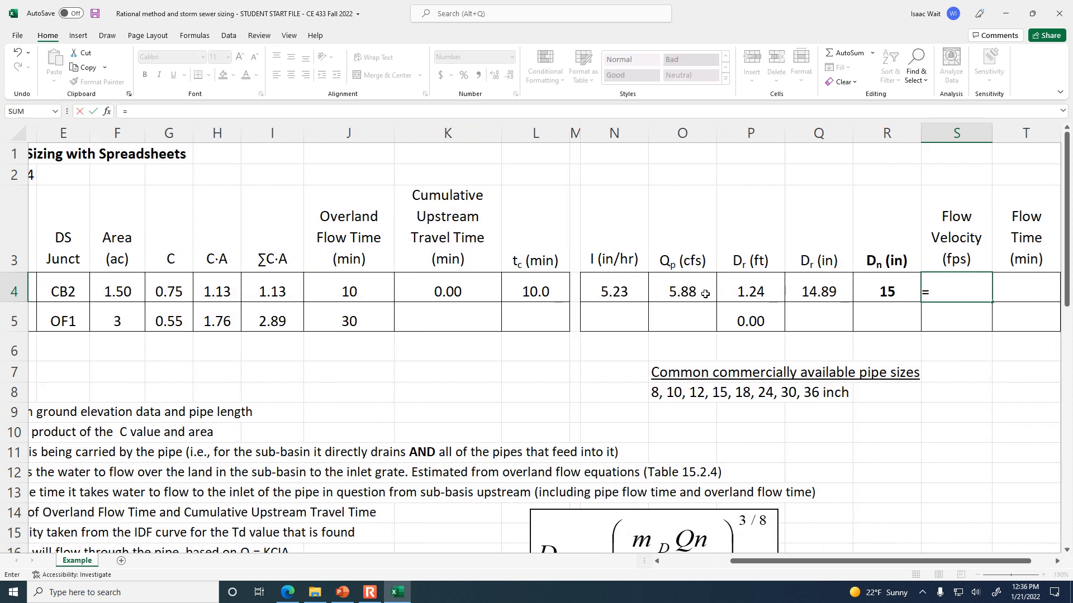
click(677, 287)
text(/()
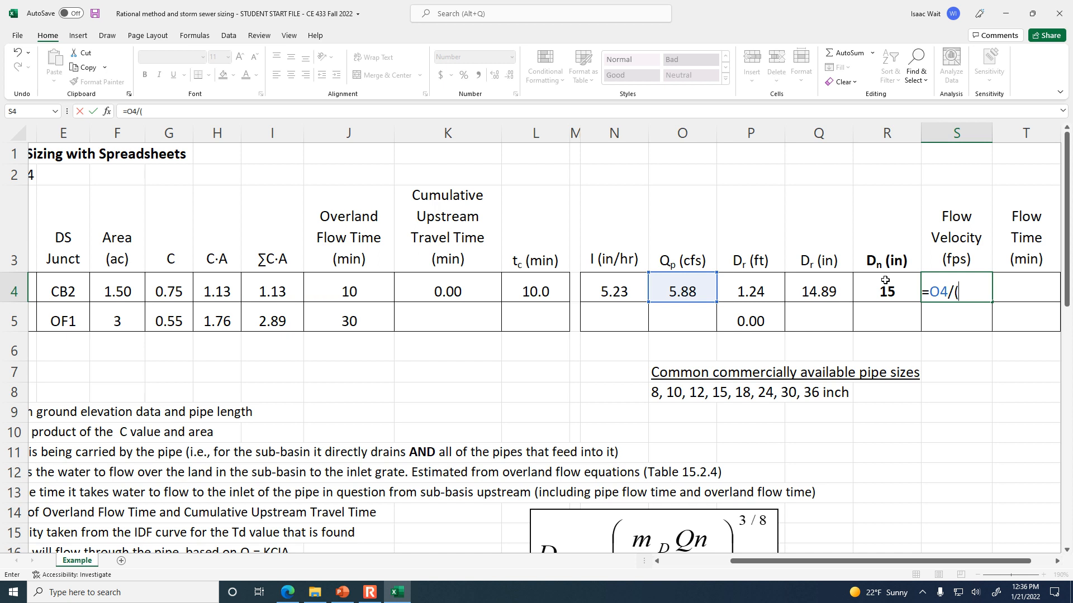
text(pi)
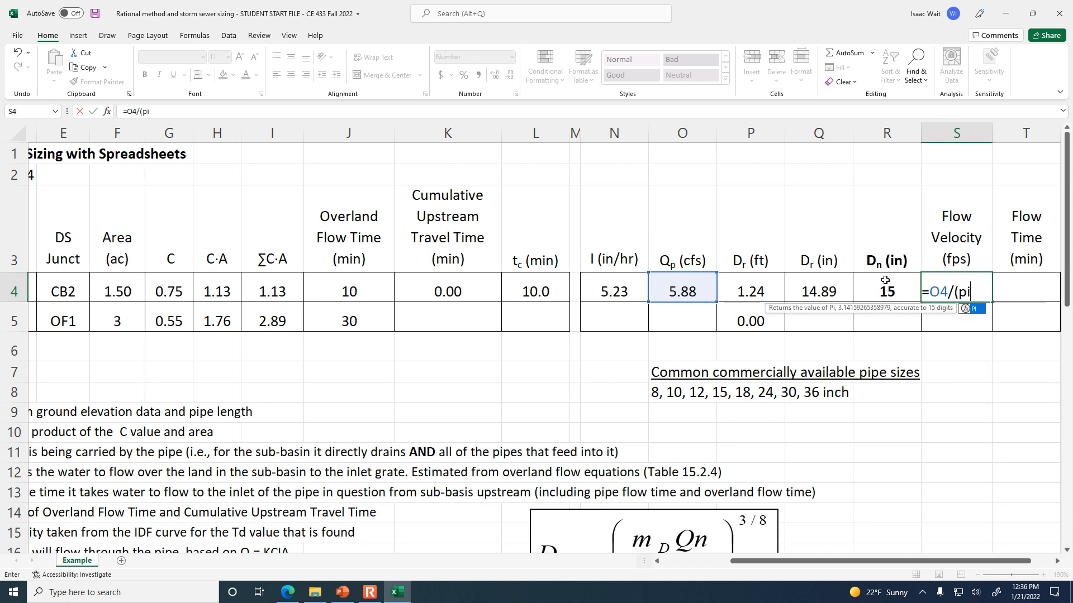
text(*)
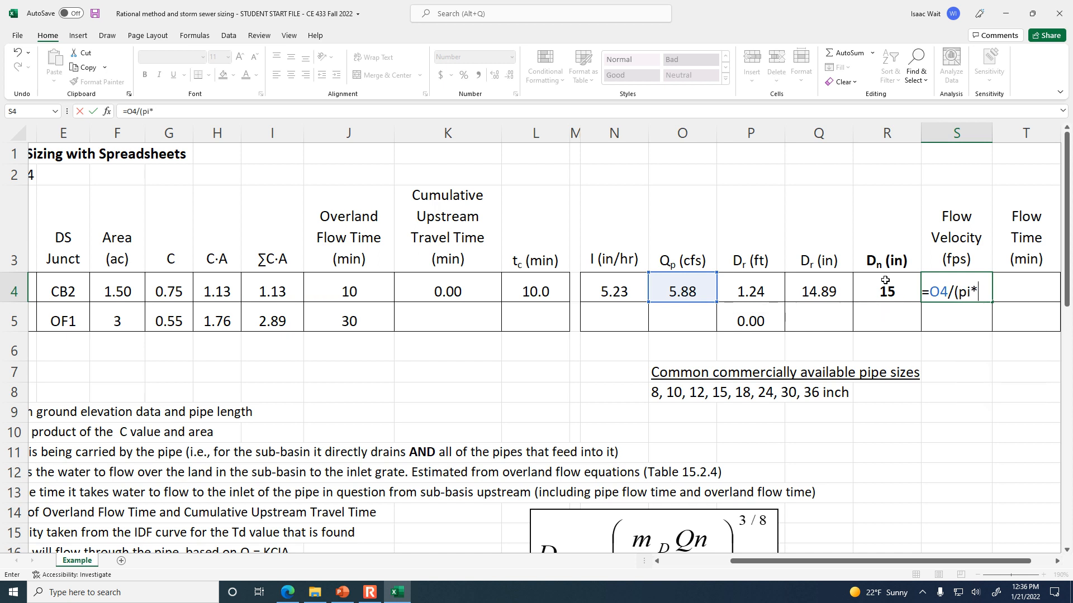
text(()
click(885, 281)
text(/12))
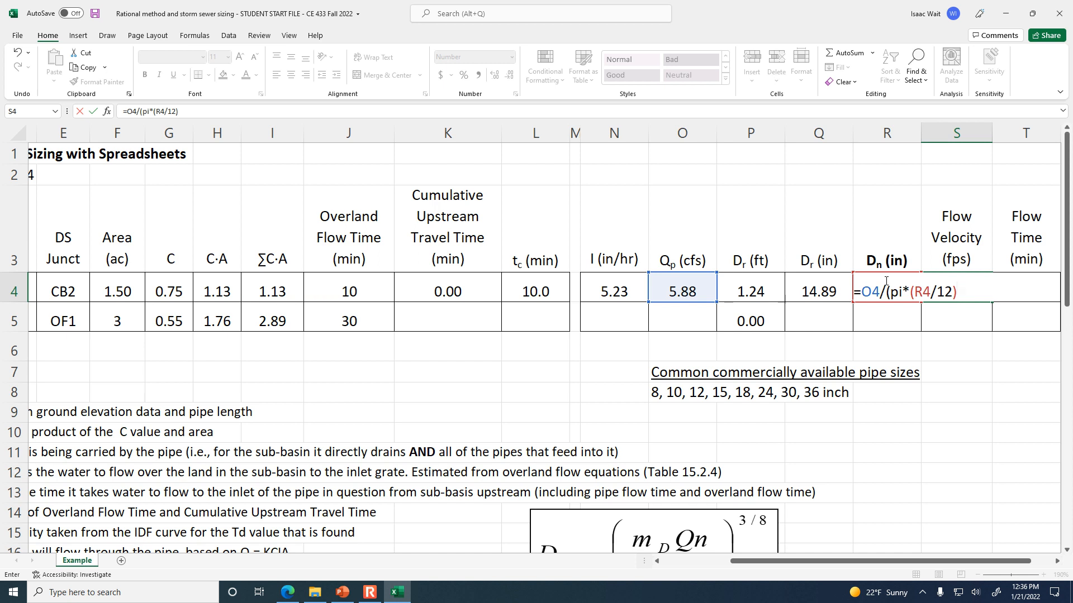
text(^2/4))
key(ctrl+Return)
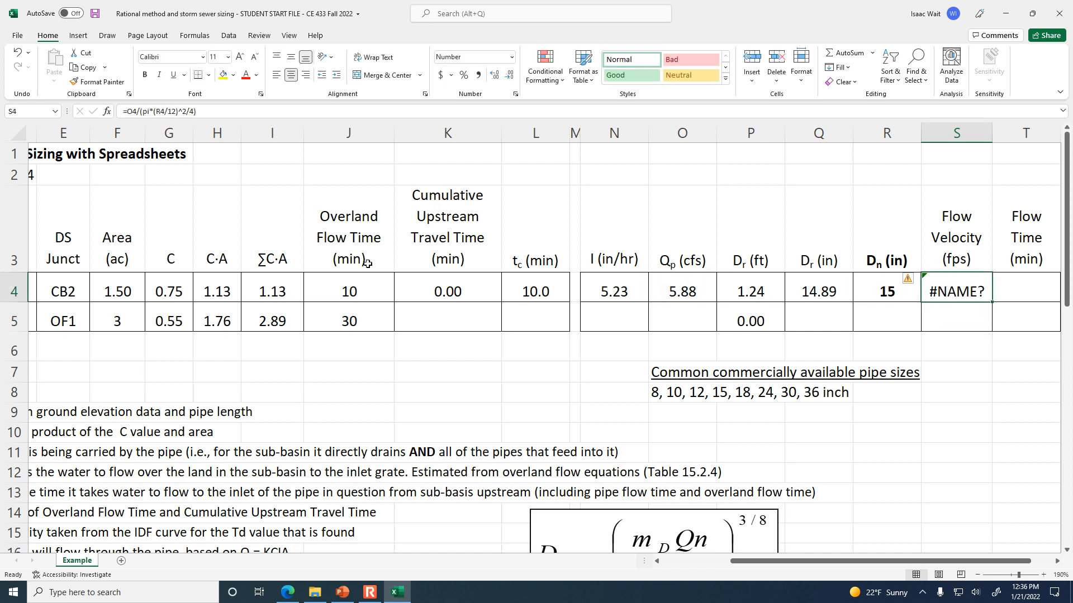
Correct pi to PI() in Pipe A's flow velocity formula in S4 and review the formula's cell references.
click(155, 110)
click(149, 111)
text(())
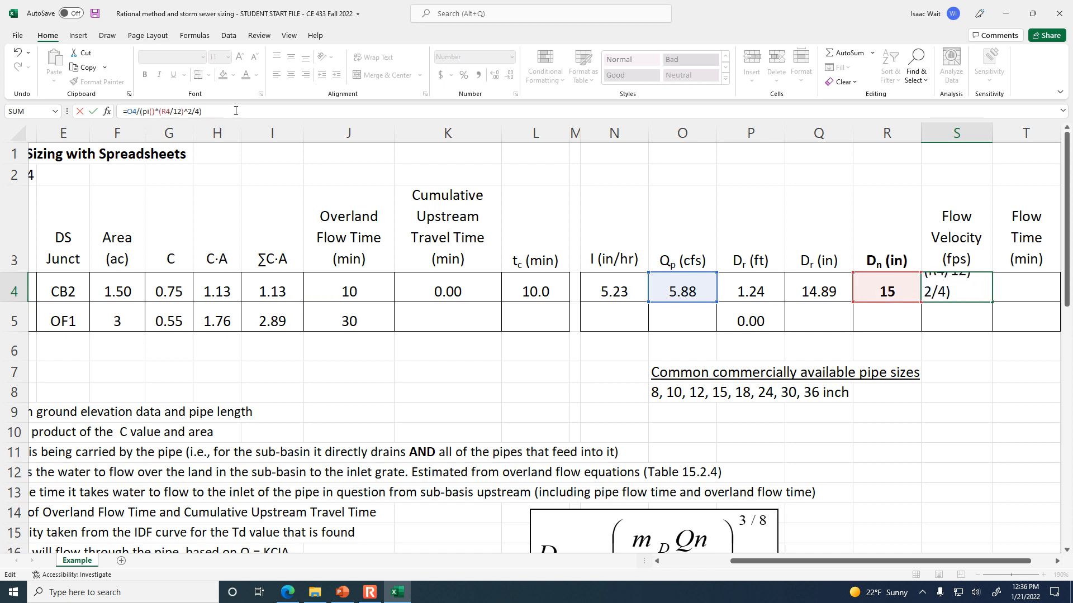
key(Return)
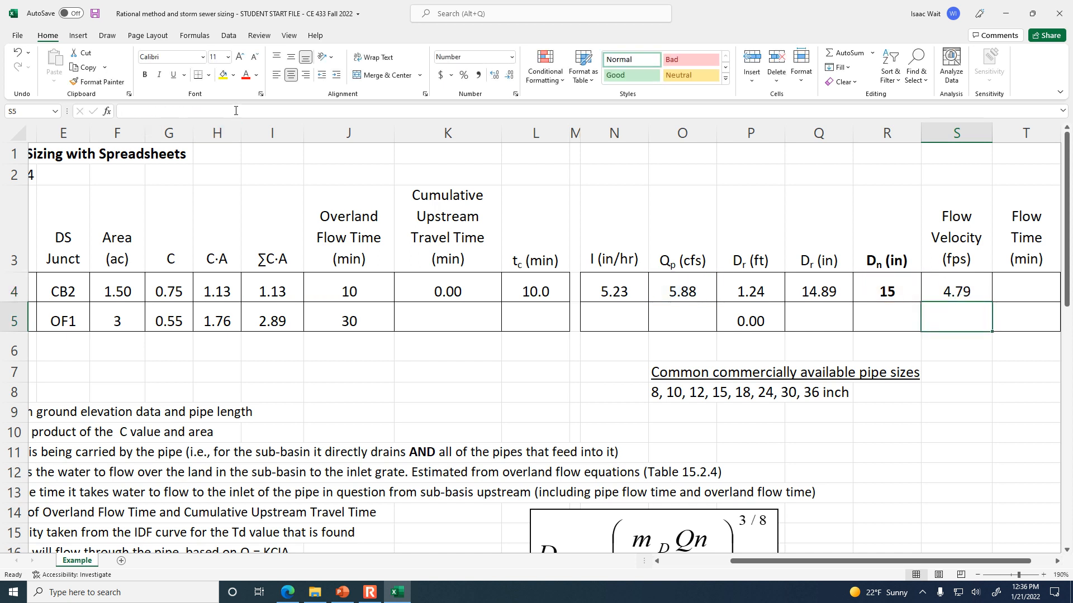
key(Up)
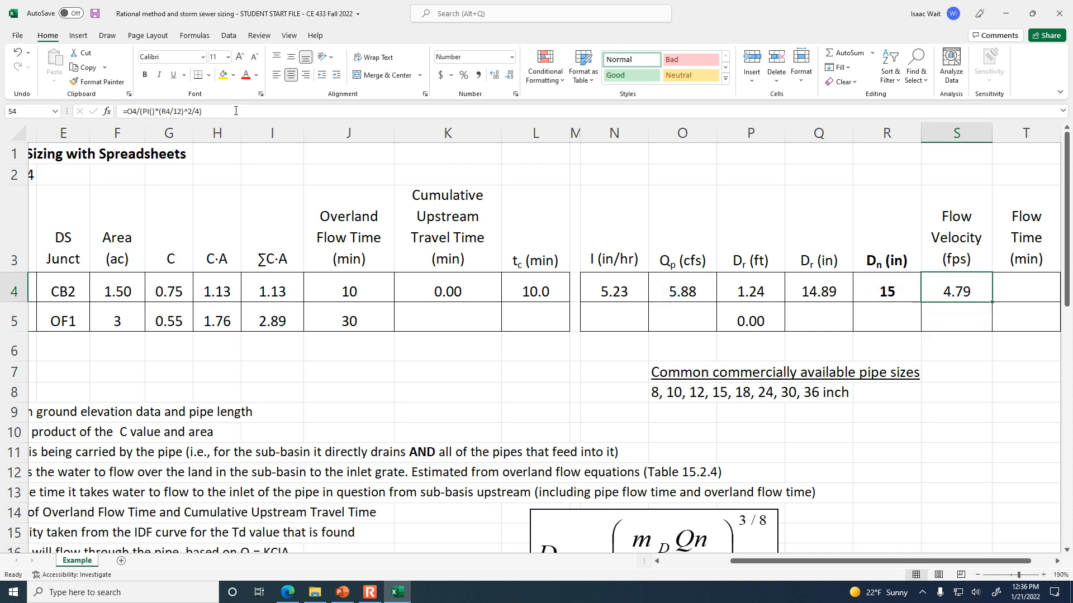
click(274, 109)
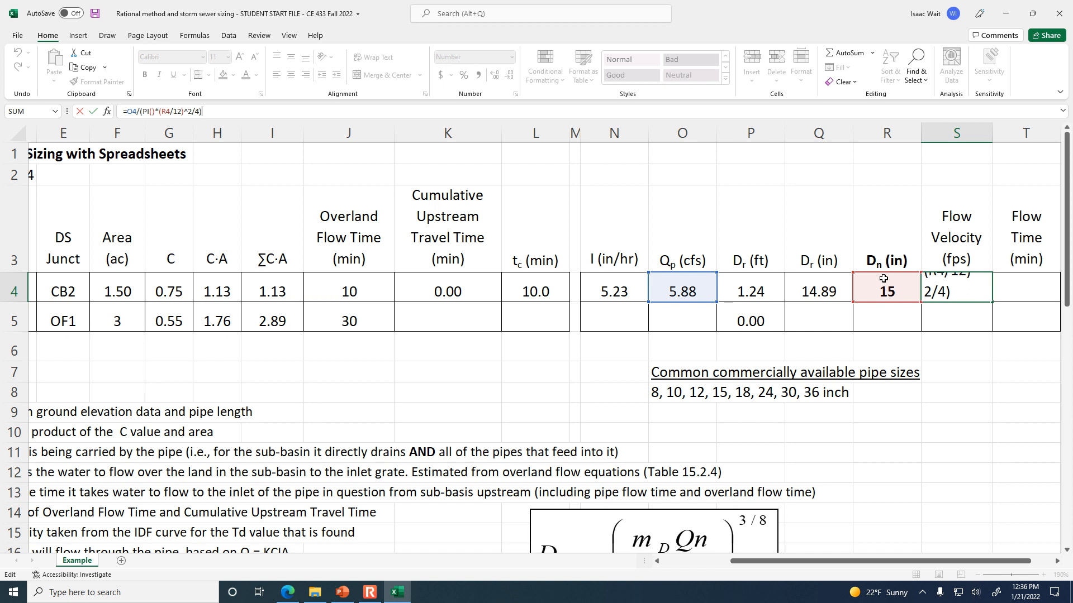
key(ctrl+Return)
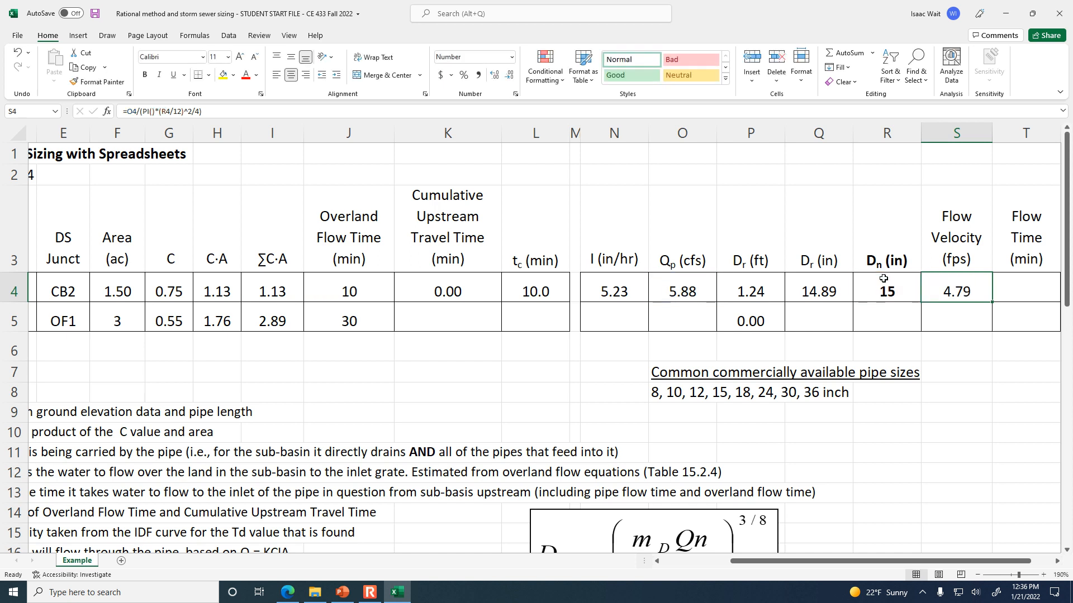
Examine the flow velocity definition and its simplification note in row 19 against Pipe A's peak flow, nominal diameter and velocity.
scroll(640, 472, down, 1)
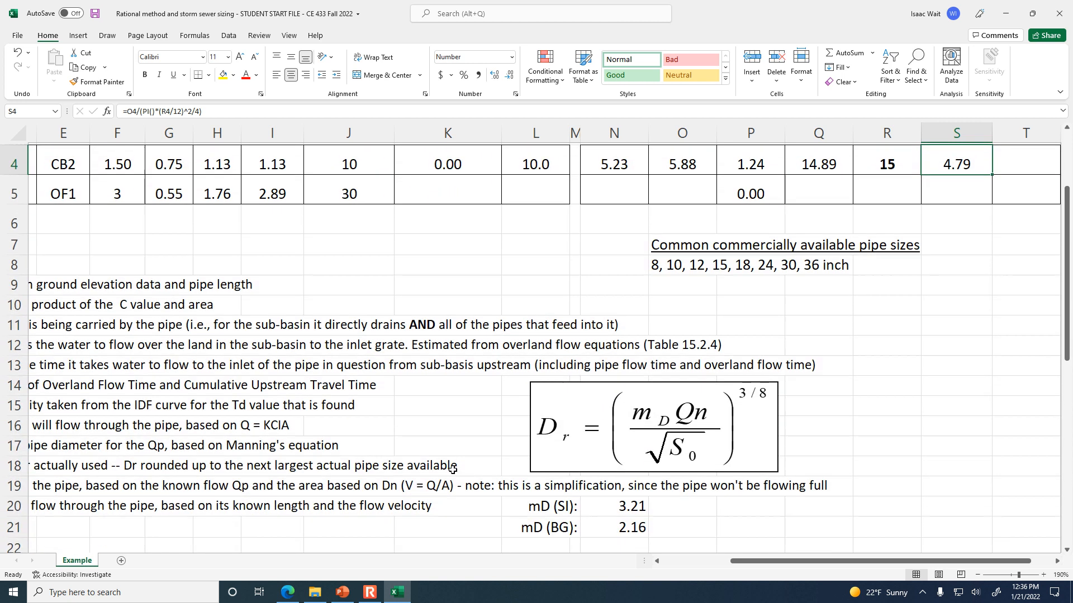
click(105, 485)
key(Left)
key(Left)
key(Left)
key(Left)
key(Left)
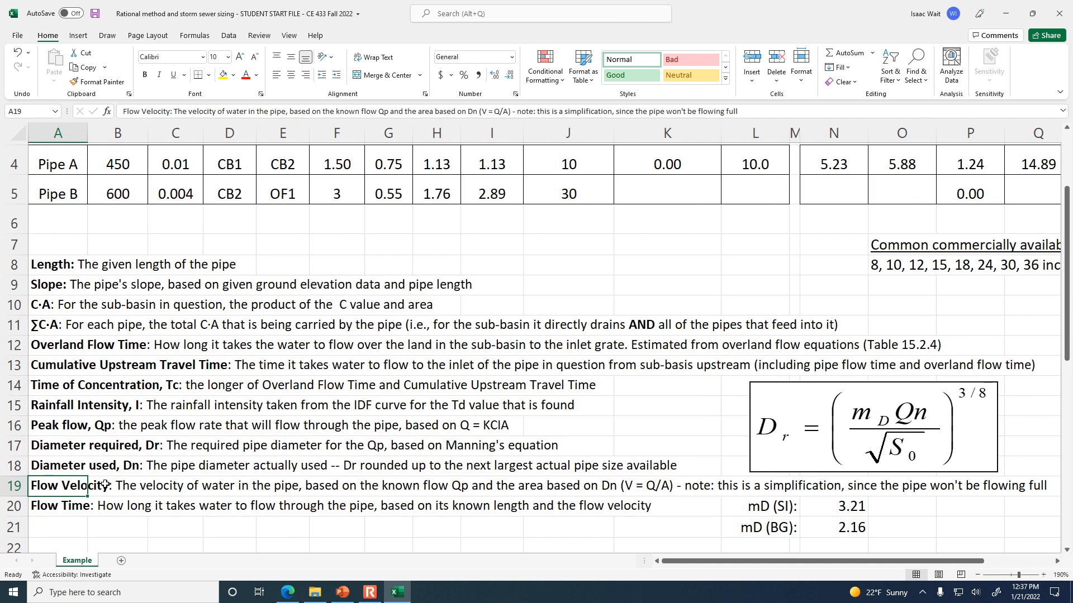
key(Up)
key(Up)
key(Up)
key(Up)
key(Up)
key(Up)
key(Up)
key(Up)
key(Up)
key(Up)
key(Up)
key(Up)
key(Up)
key(Up)
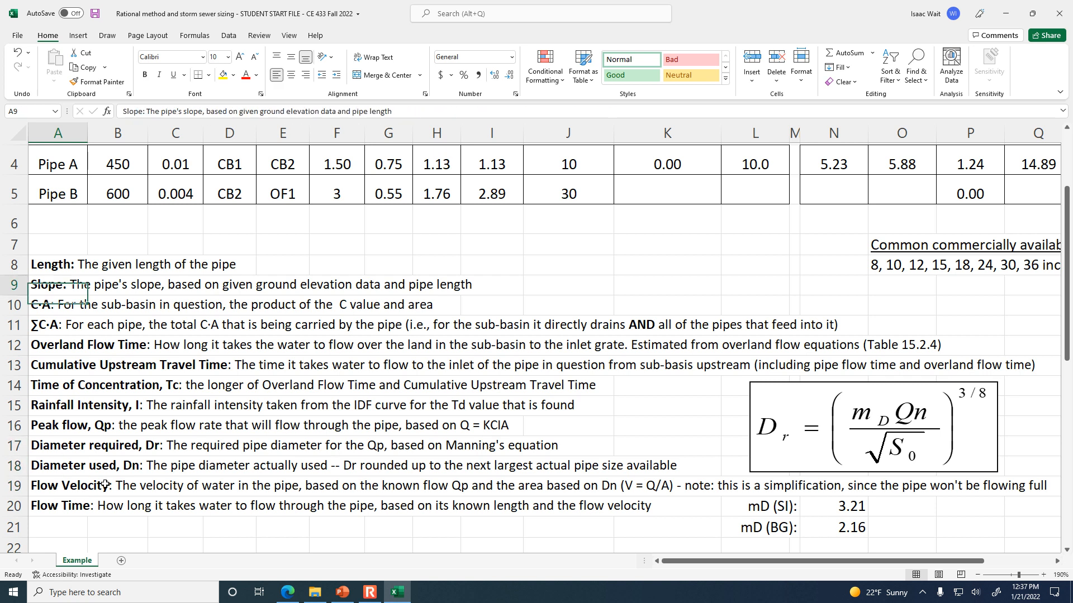
key(Up)
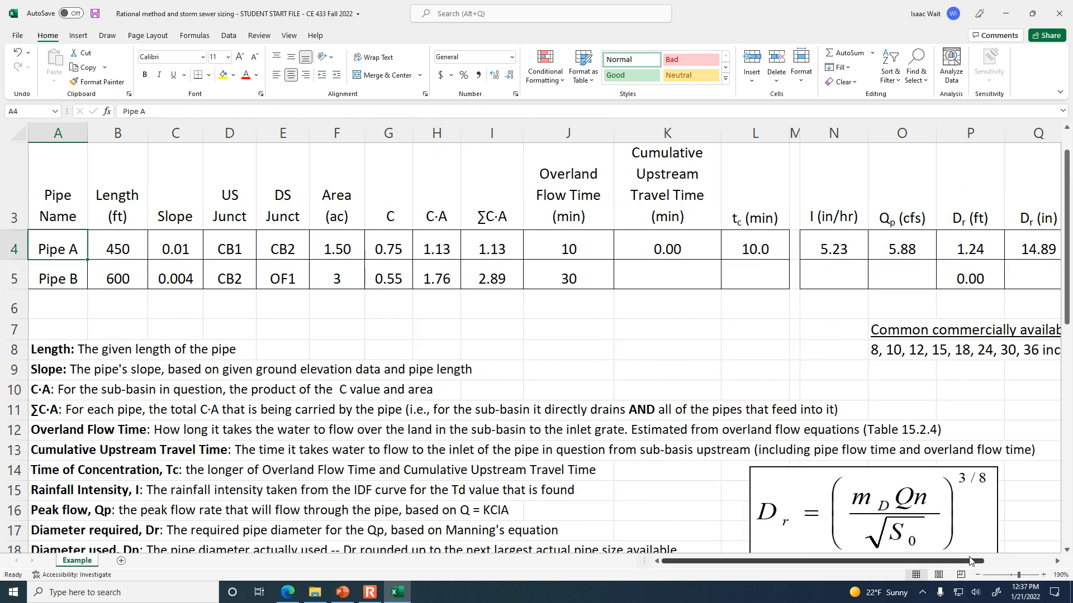
drag(984, 566, 1006, 526)
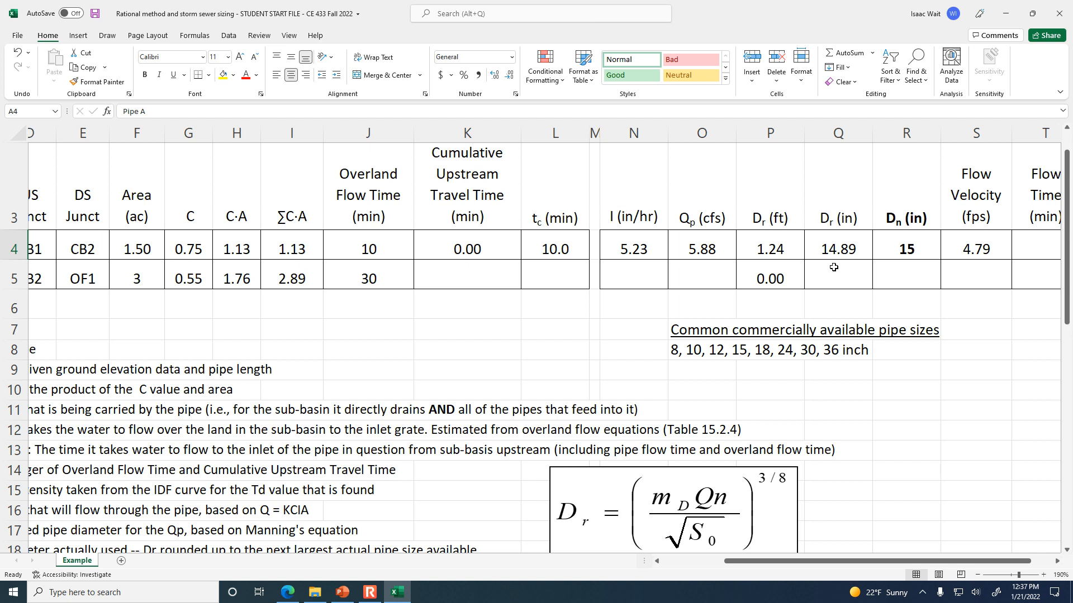
click(988, 248)
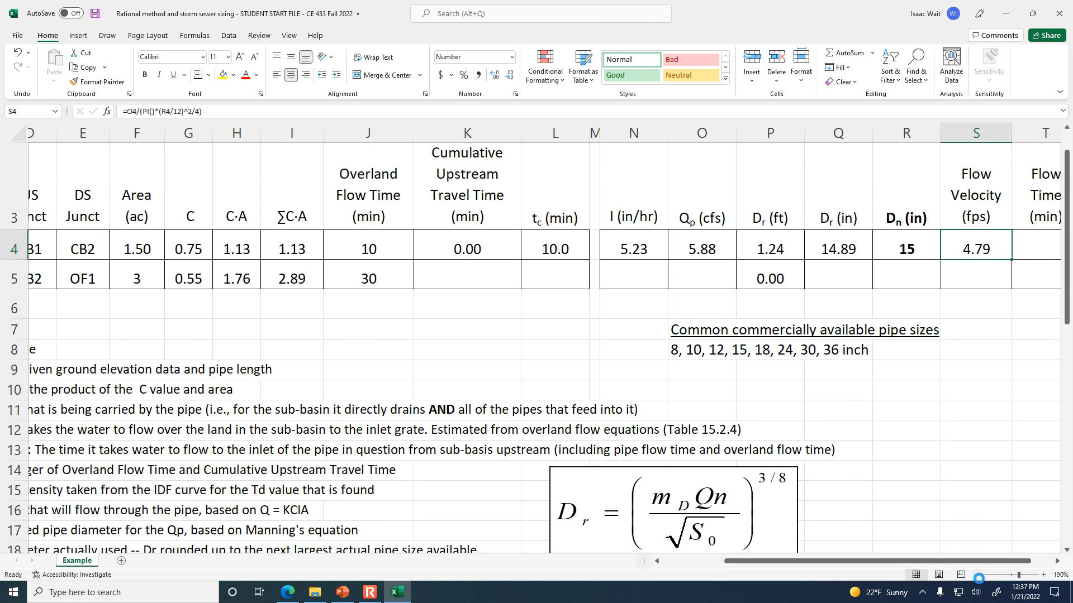
Enter Pipe A's flow time formula in T4 as its length divided by its flow velocity, =B4/S4.
click(978, 576)
drag(1022, 566, 1040, 564)
click(1022, 245)
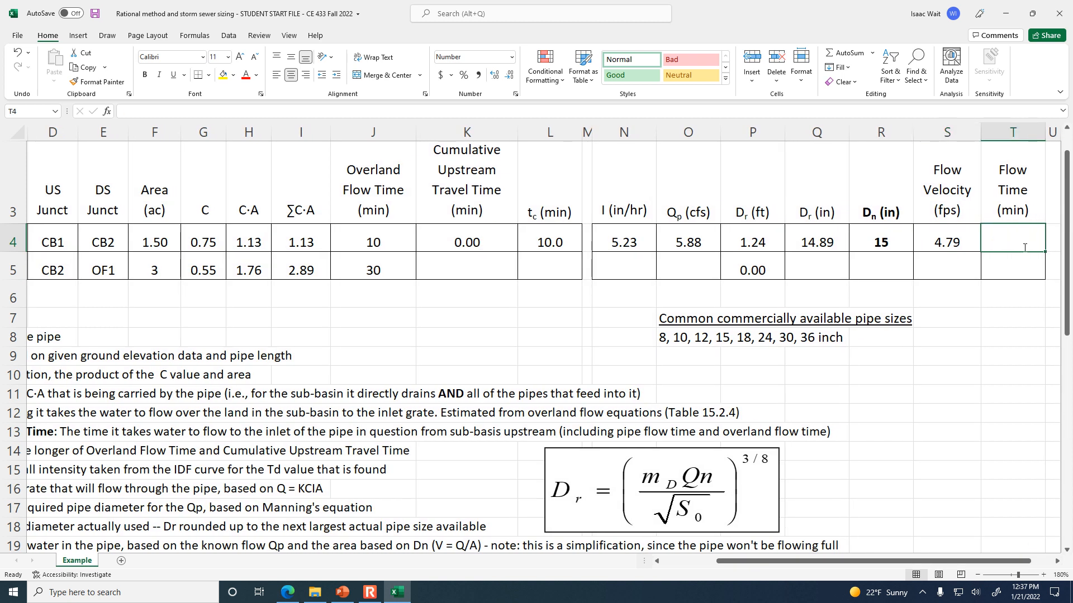
text(=)
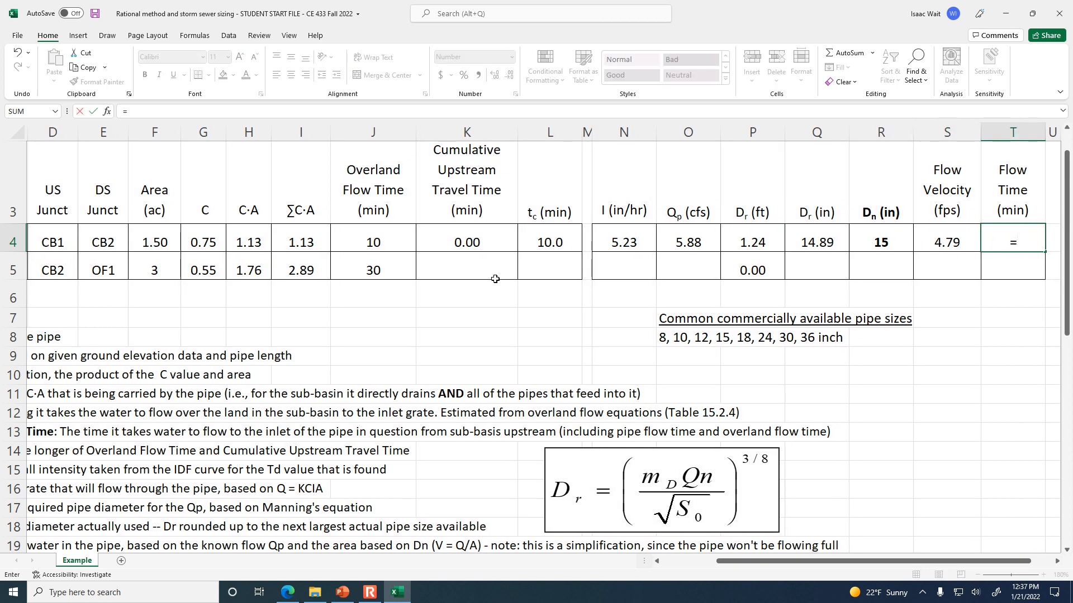
drag(776, 563, 714, 563)
click(112, 242)
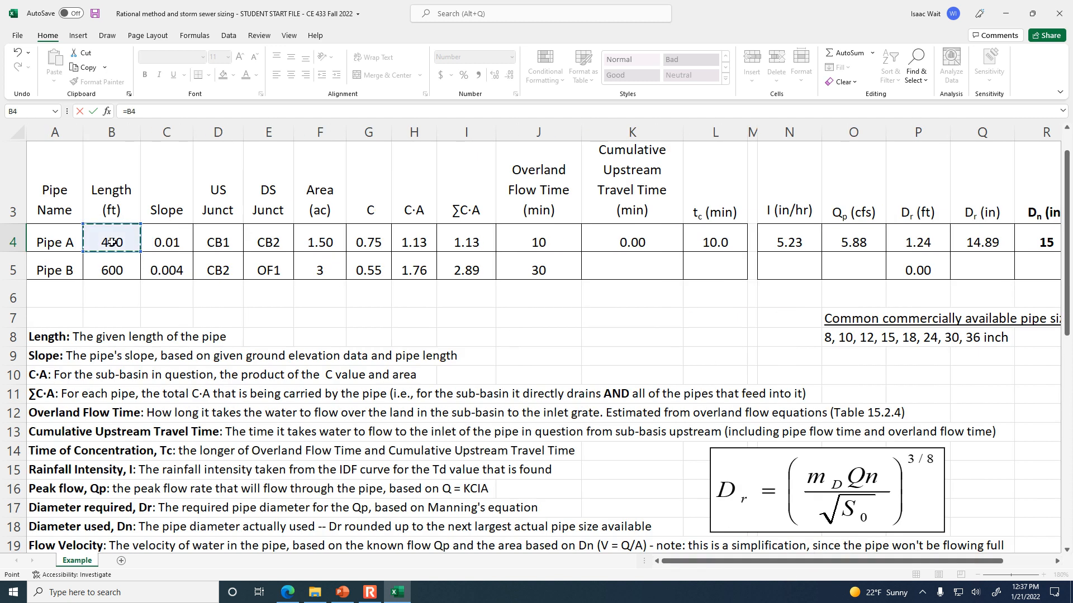
text(/)
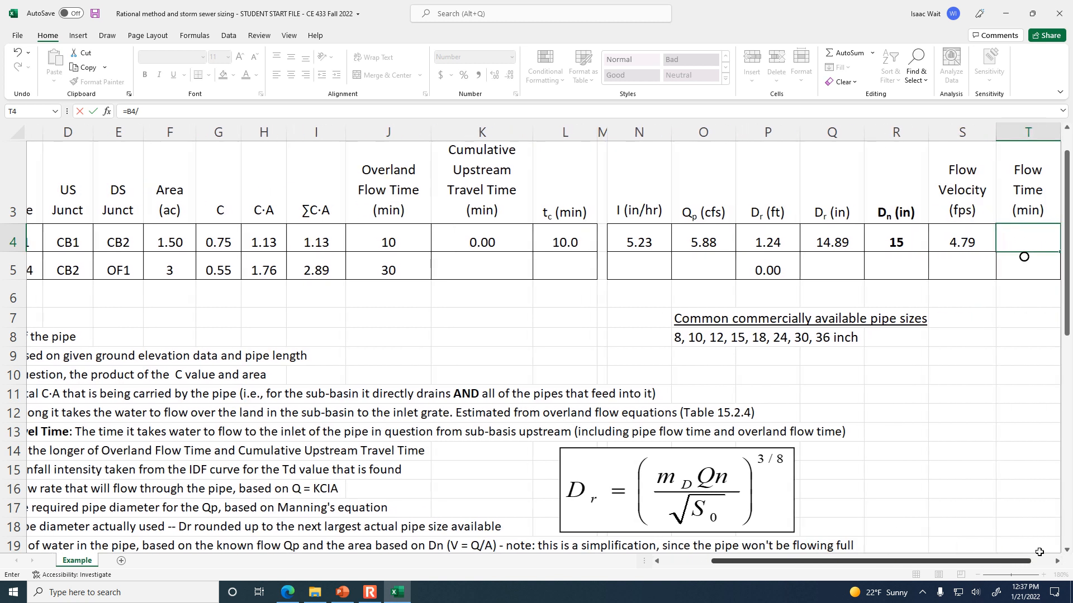
click(958, 243)
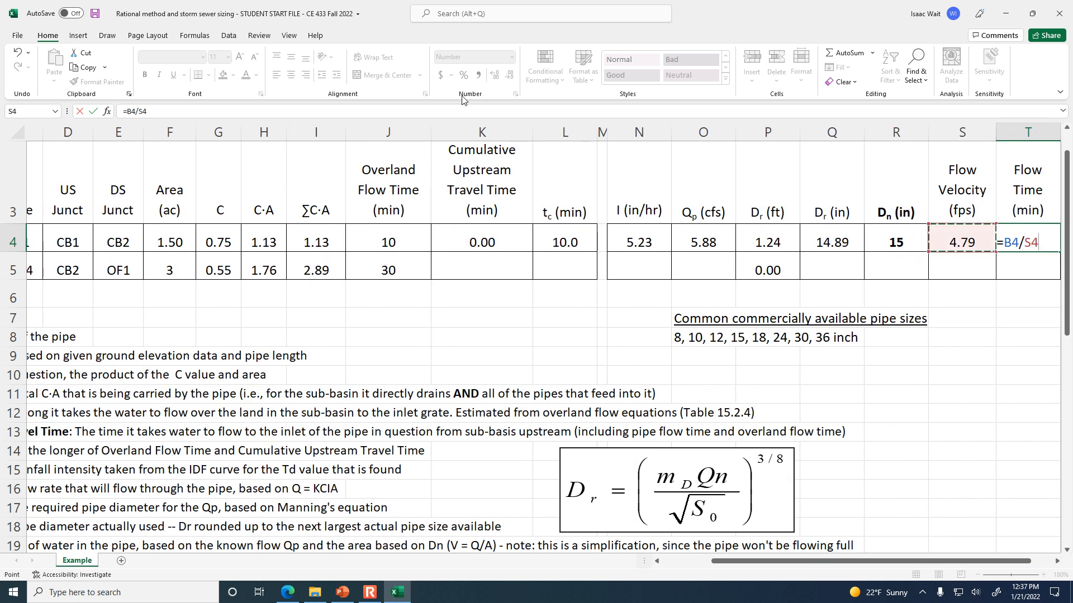
key(Return)
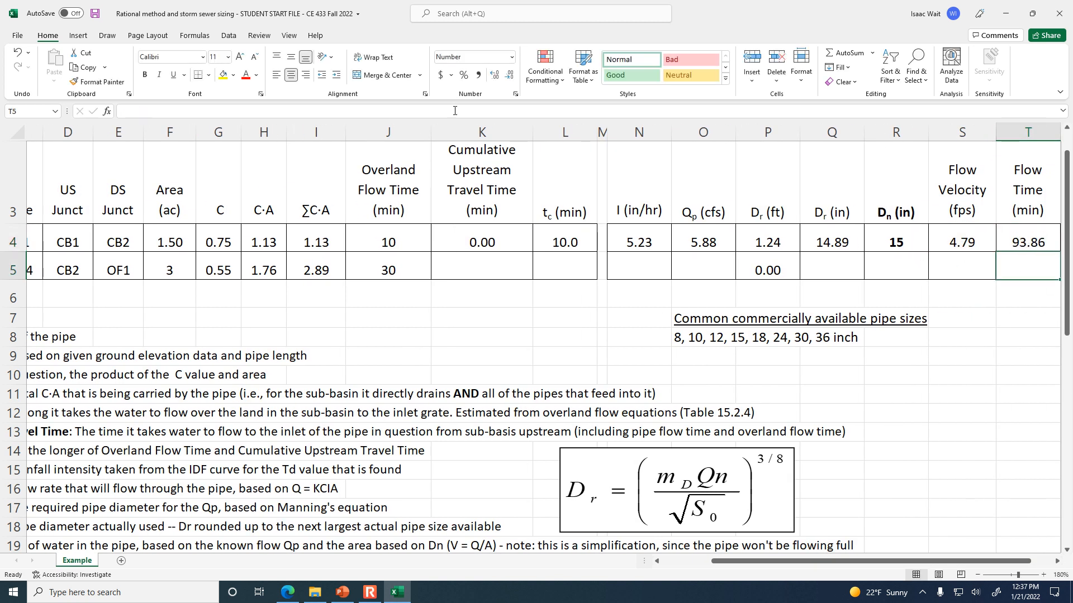
Convert Pipe A's flow time in T4 to minutes by extending the formula to =B4/S4/60, and review its cell references.
click(1027, 245)
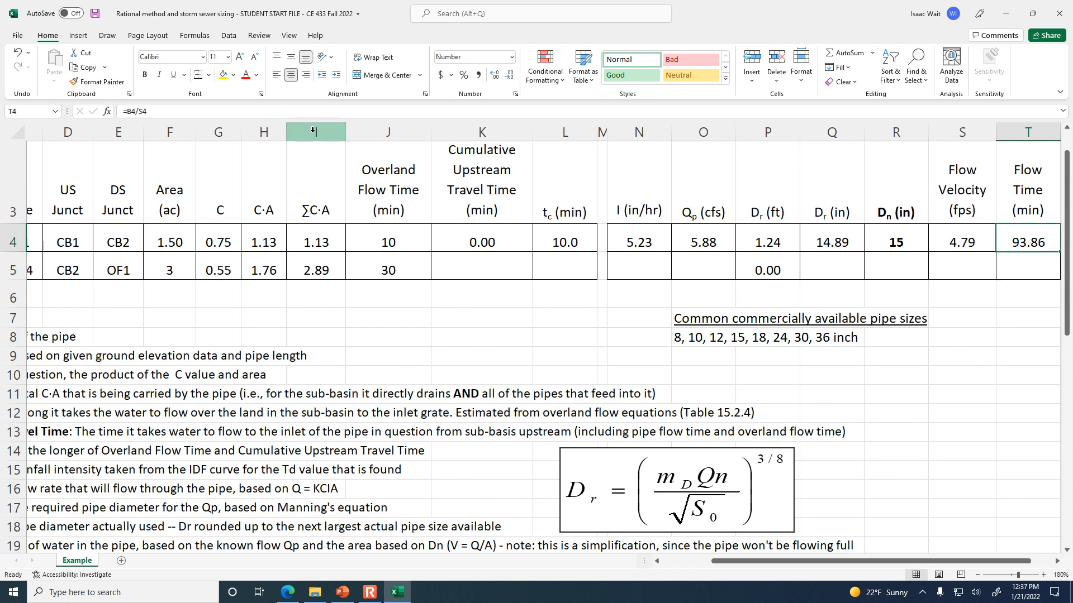
click(331, 109)
text(/60)
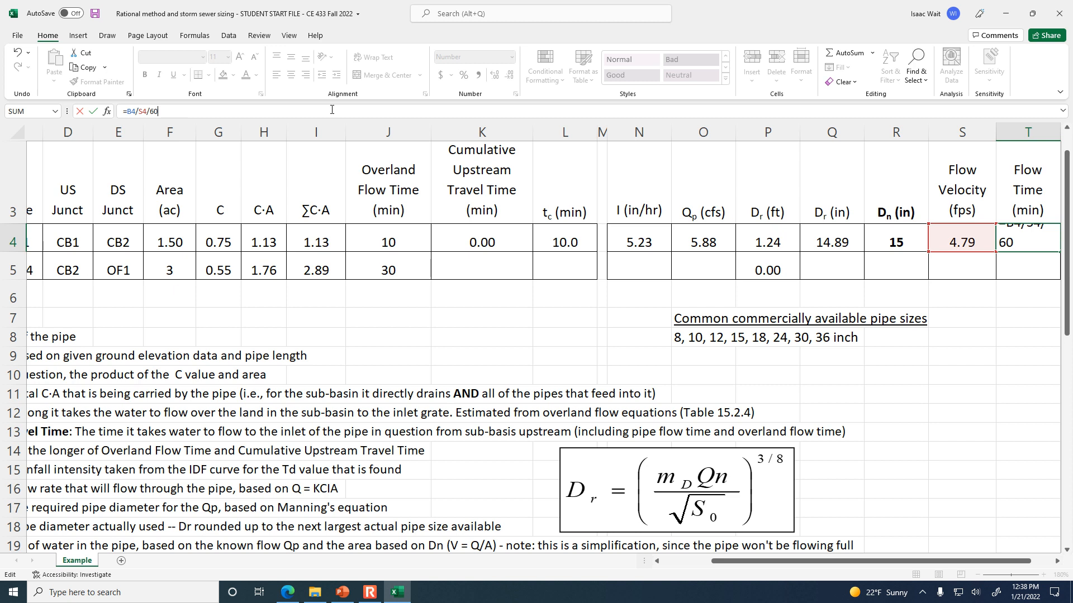
key(Return)
key(Up)
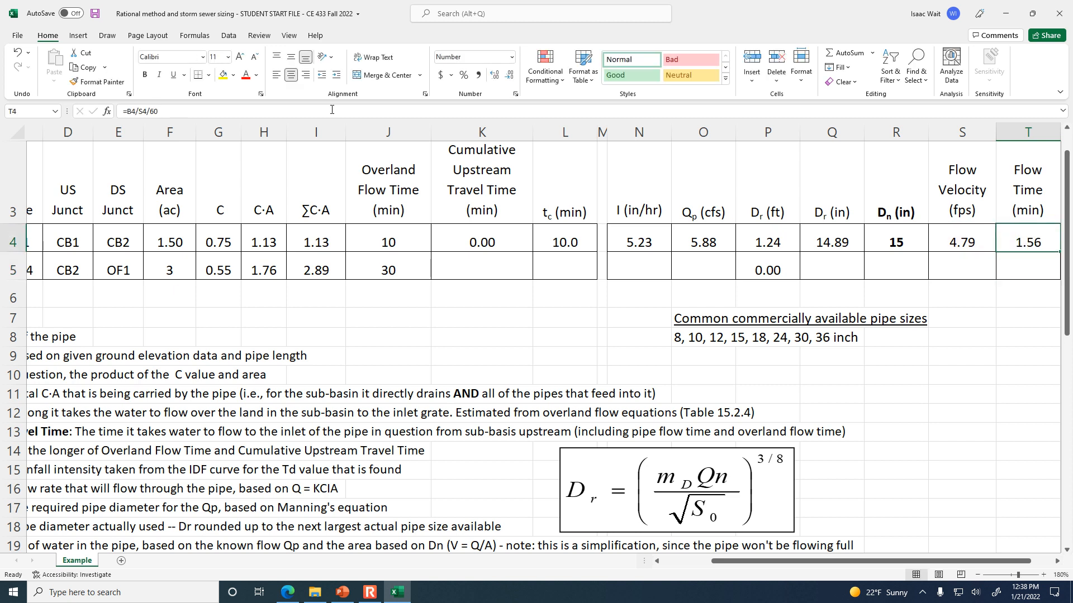
click(369, 111)
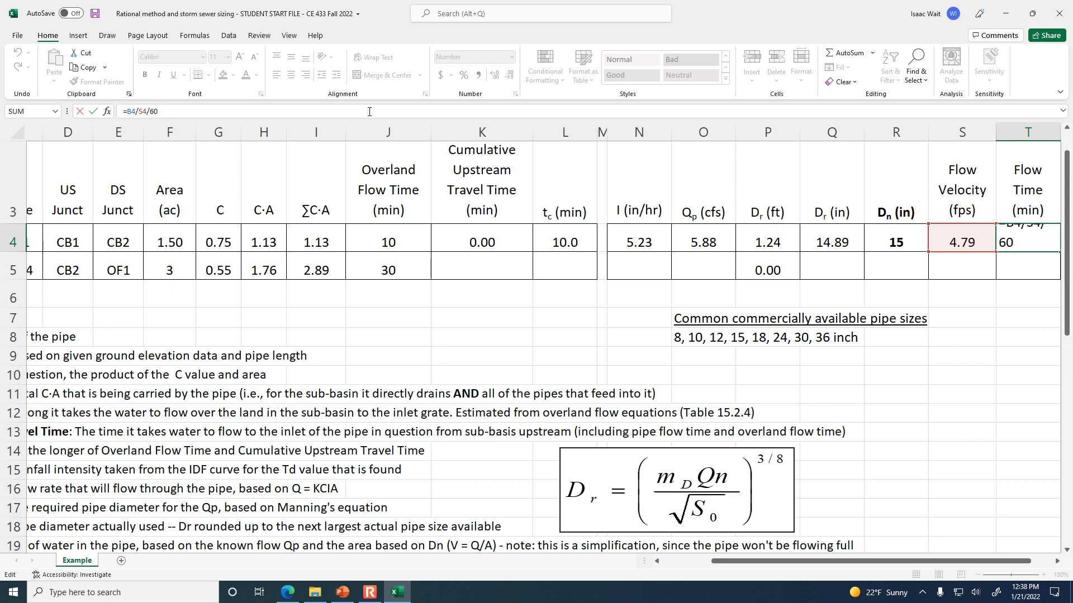
key(ctrl+Return)
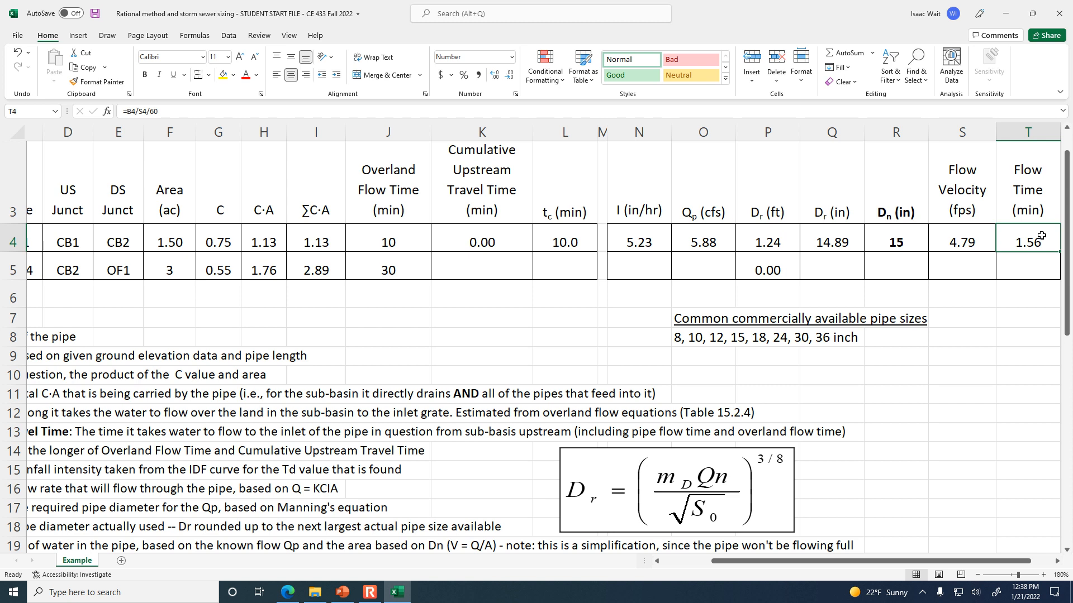
Enter Pipe B's cumulative upstream travel time in K5 as Pipe A's overland flow time plus its flow time, =J4+T4.
click(466, 270)
drag(860, 563, 737, 564)
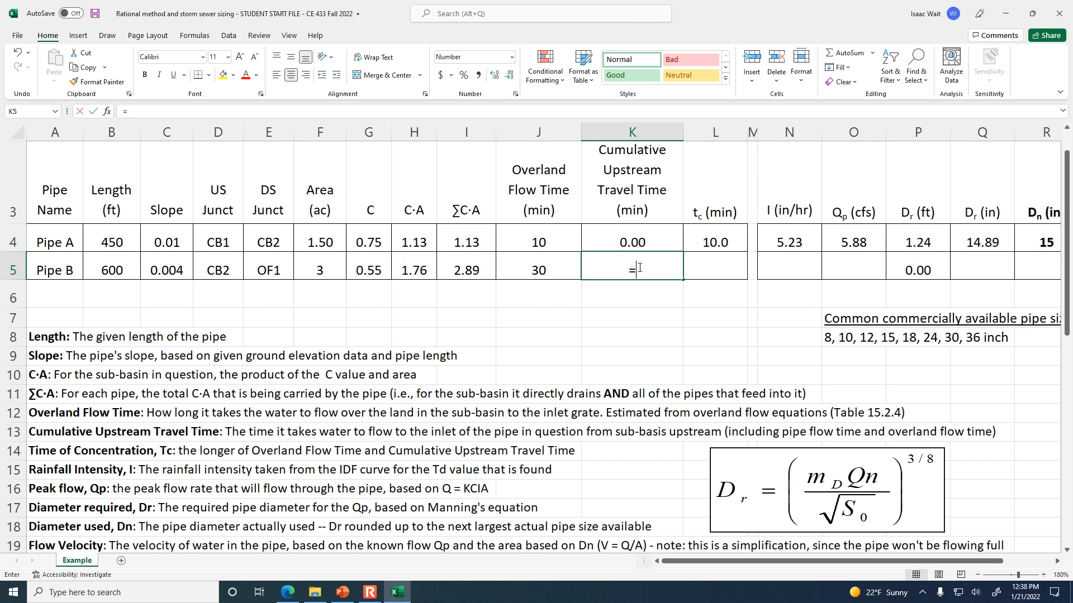
text(=)
click(558, 239)
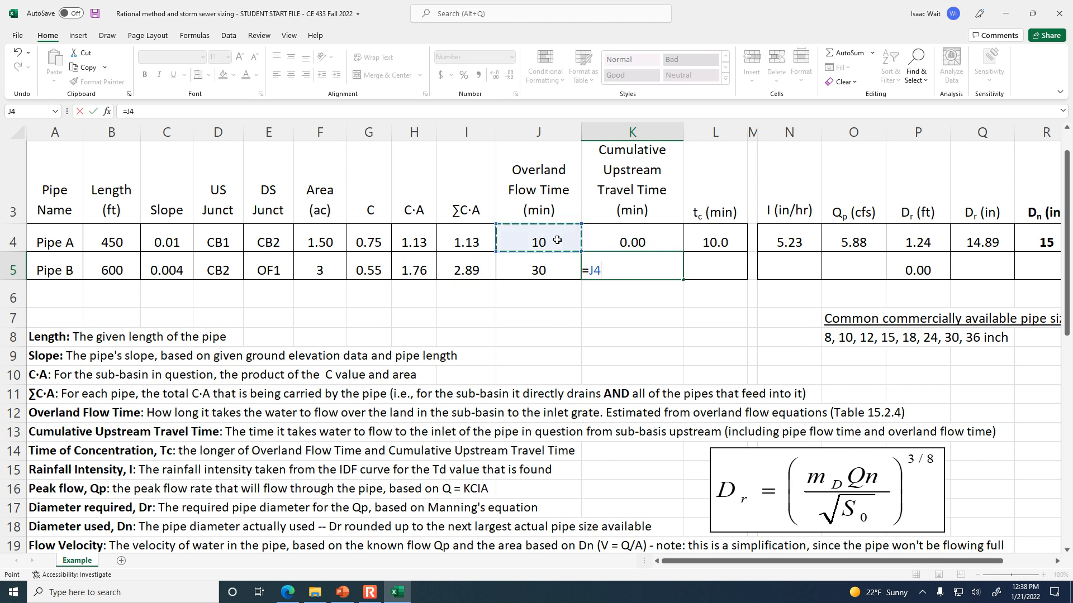
text(+)
drag(910, 564, 955, 563)
click(1042, 239)
key(Return)
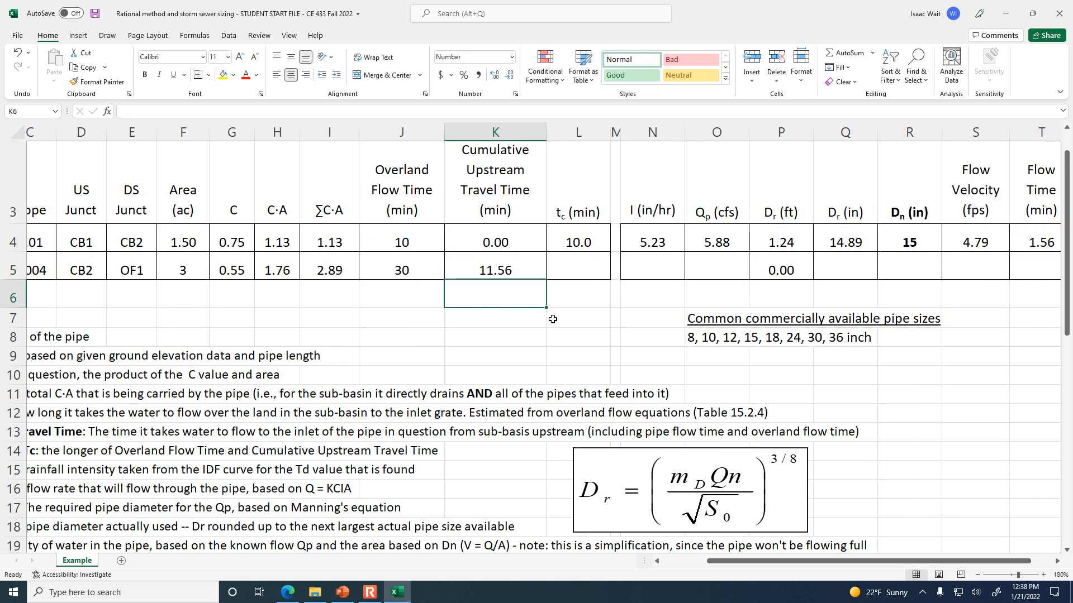
Check Pipe B's cumulative upstream travel time in K5 against Pipe A's overland flow time in J4 and flow time in T4.
click(504, 272)
click(425, 234)
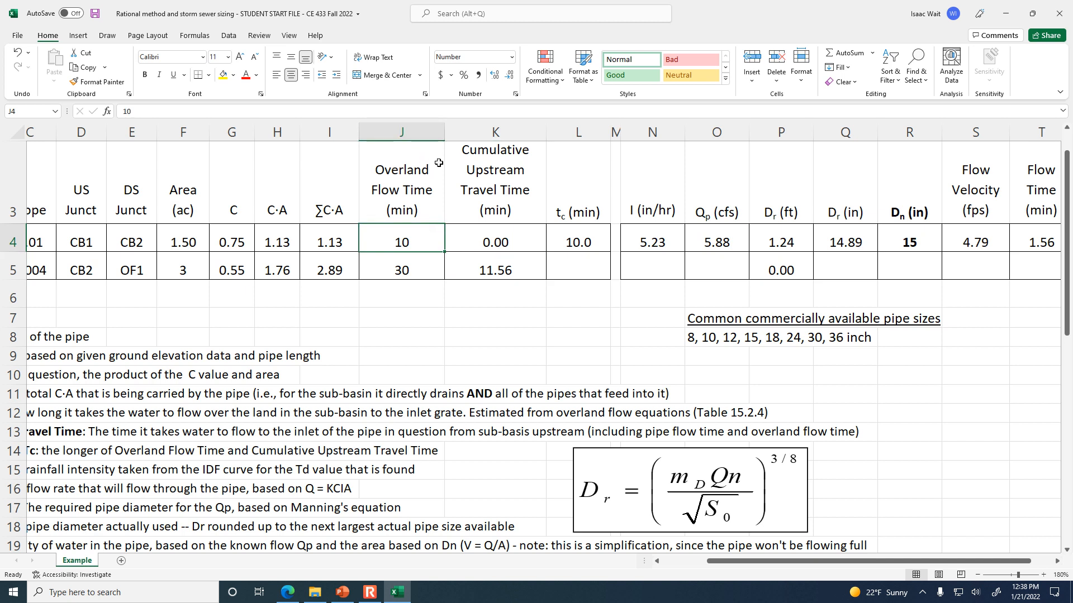
click(1035, 246)
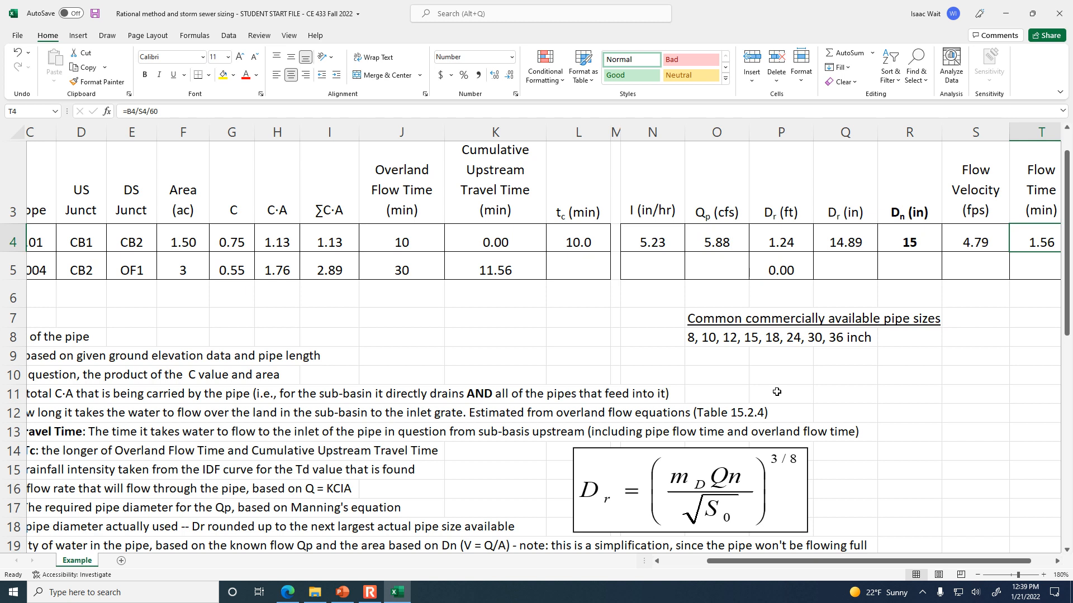
click(519, 260)
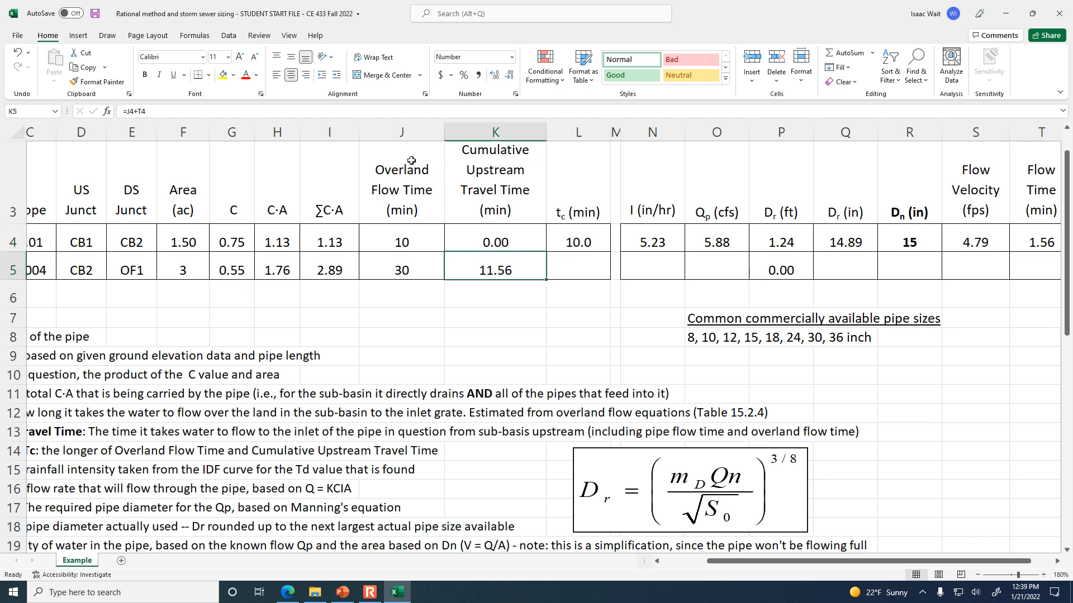
click(433, 239)
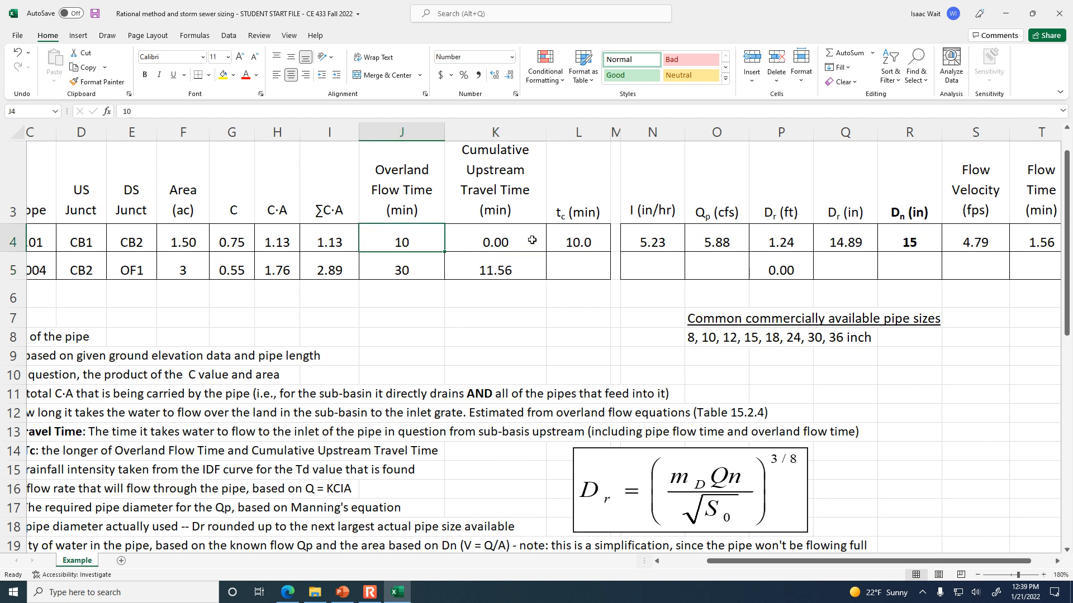
click(1046, 240)
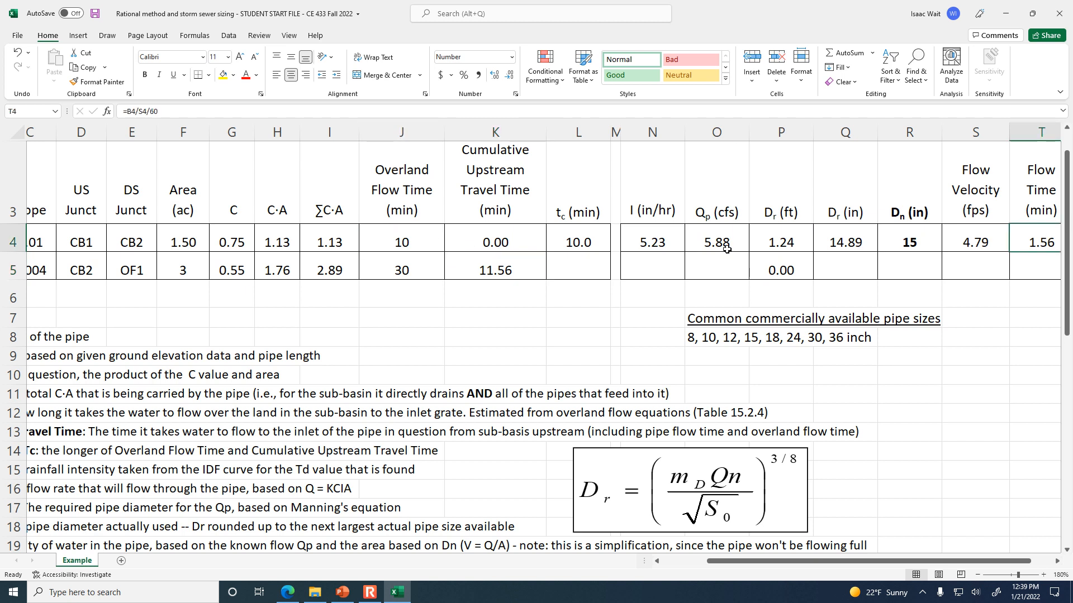
click(519, 266)
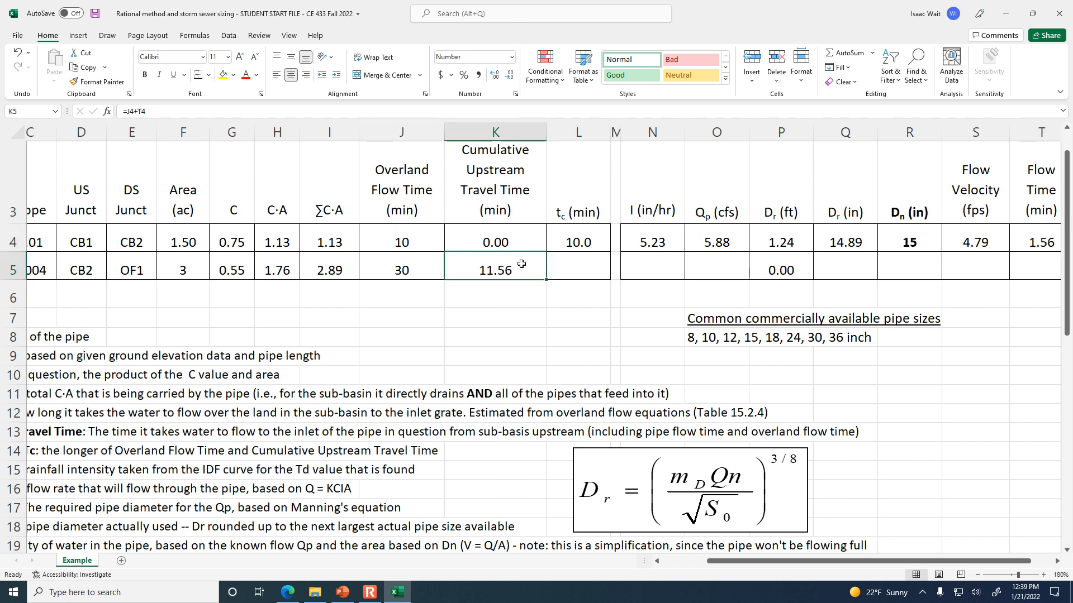
Review the catchment and pipe layout slide in PowerPoint, and return to Excel to trace Pipe B's upstream travel time components in row 4.
click(354, 597)
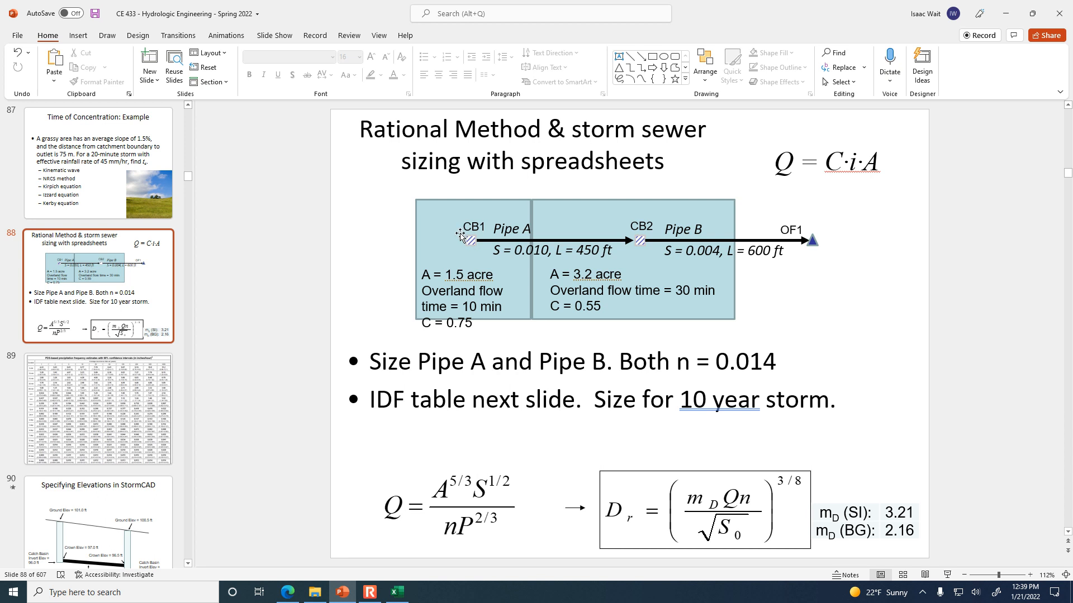
click(396, 593)
click(505, 282)
click(505, 269)
click(402, 240)
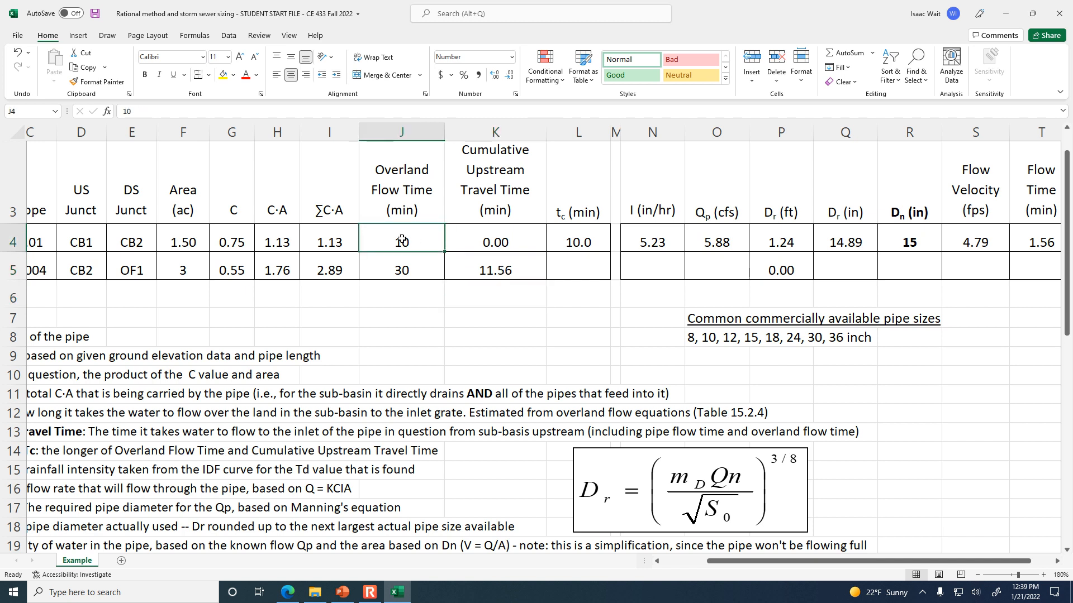
click(1049, 241)
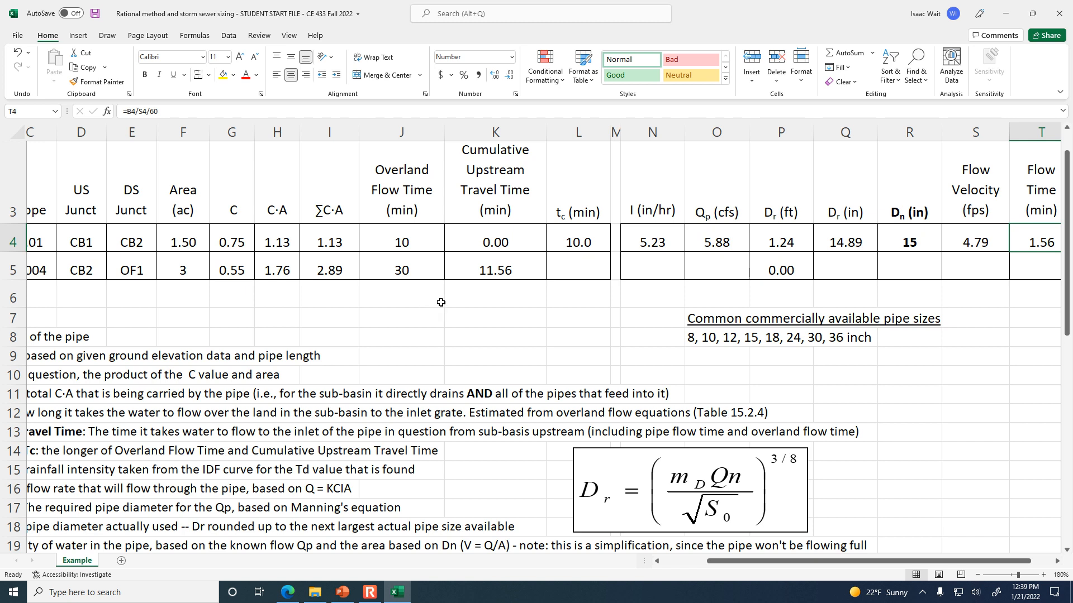
click(489, 302)
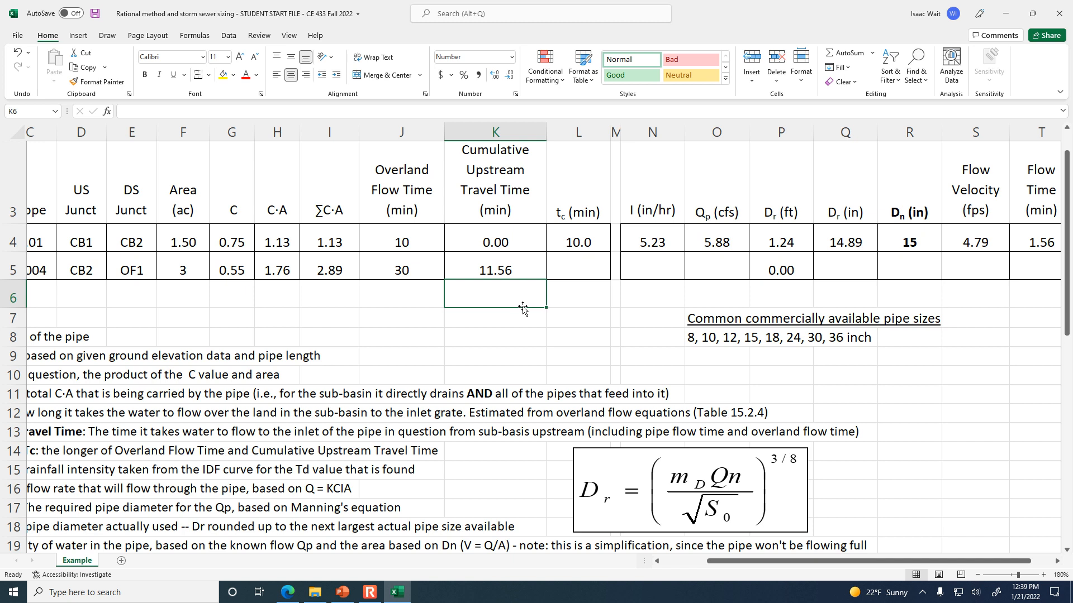
Compare Pipe B's overland flow time with its cumulative upstream travel time and enter the longer, 30 minutes, as its time of concentration in L5.
click(577, 254)
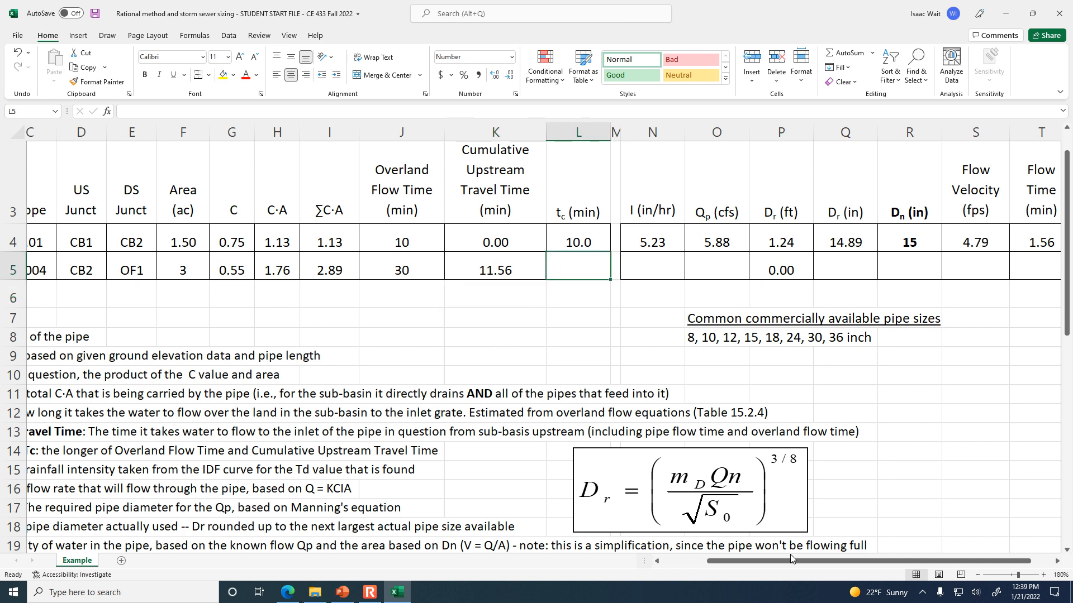
drag(790, 561, 691, 569)
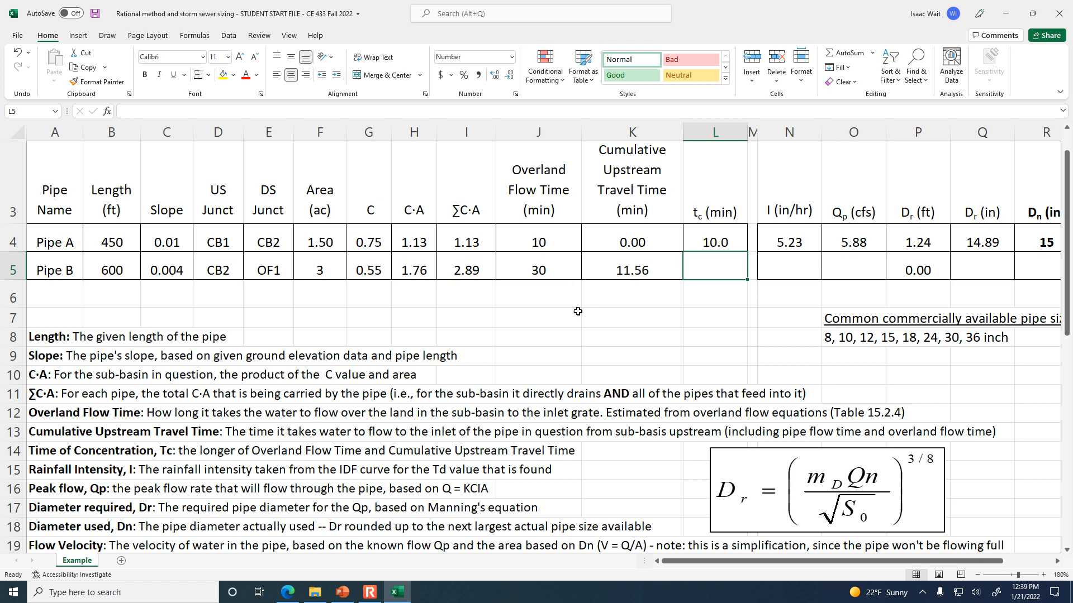
scroll(562, 343, down, 1)
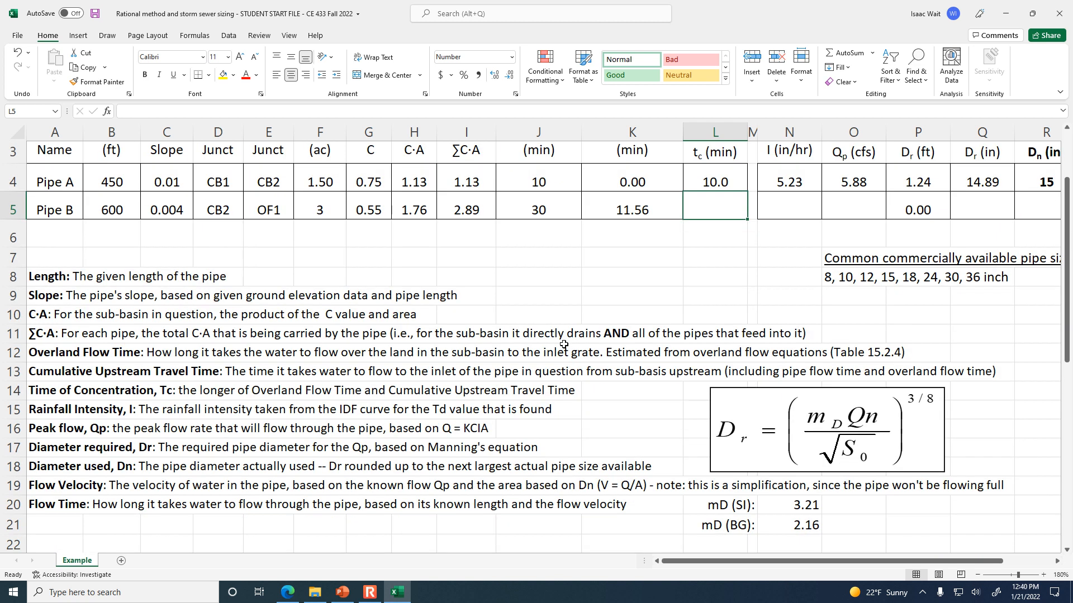
scroll(564, 345, up, 2)
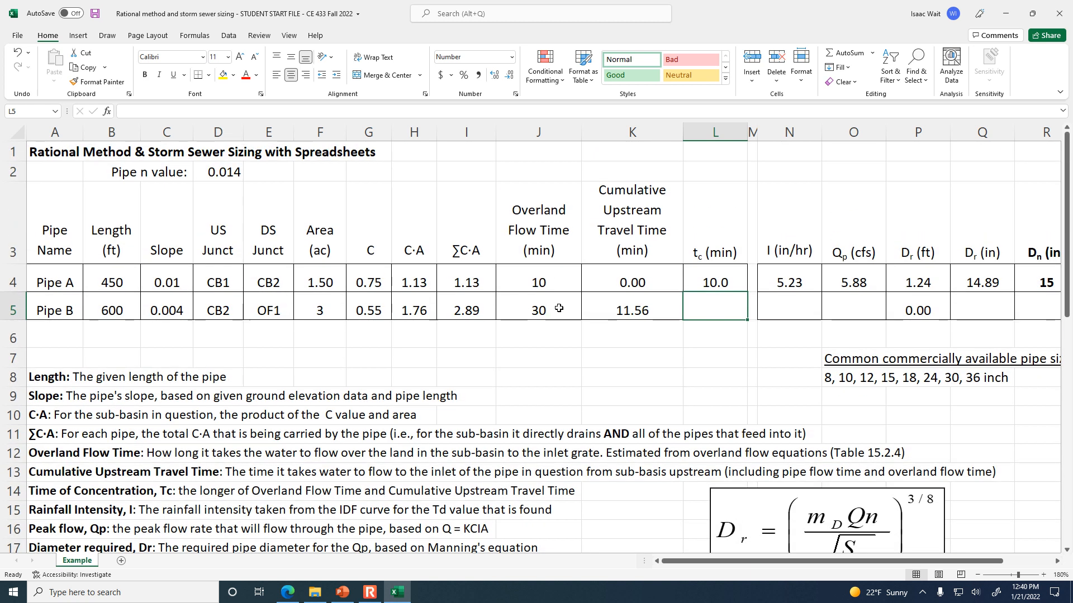
text(30)
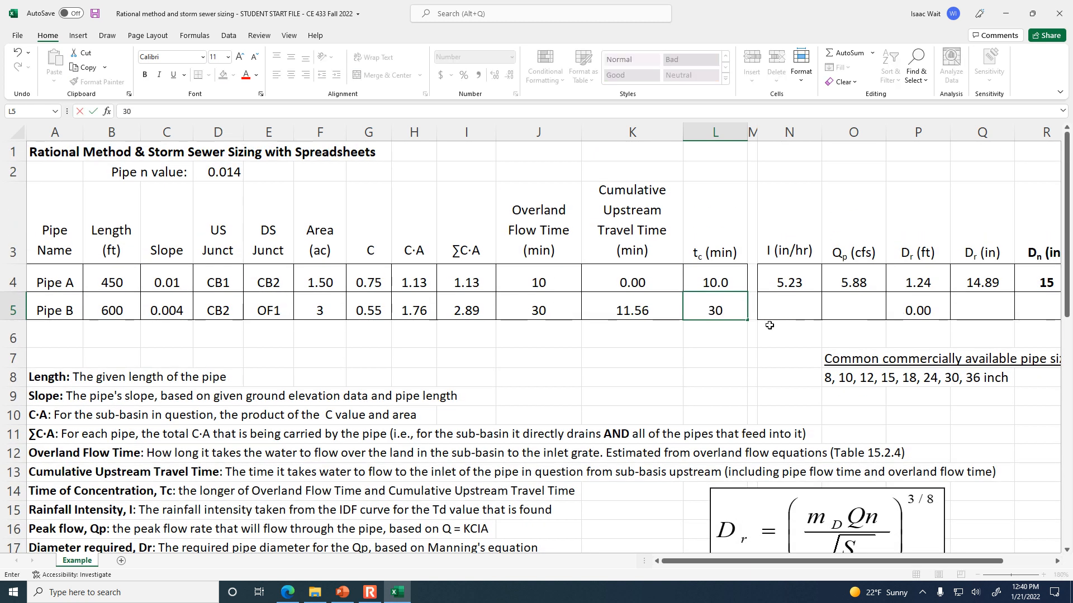
key(Tab)
Look up the 30-minute, 10-year rainfall intensity in the precipitation frequency table and enter 2.98 in/hr for Pipe B in N5.
click(777, 309)
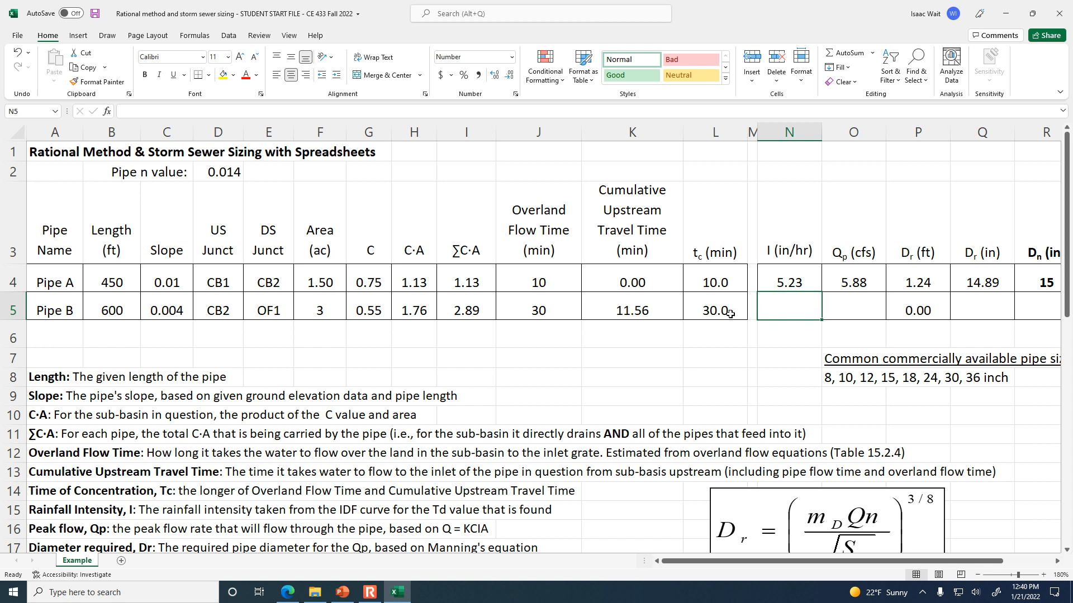
scroll(455, 479, down, 6)
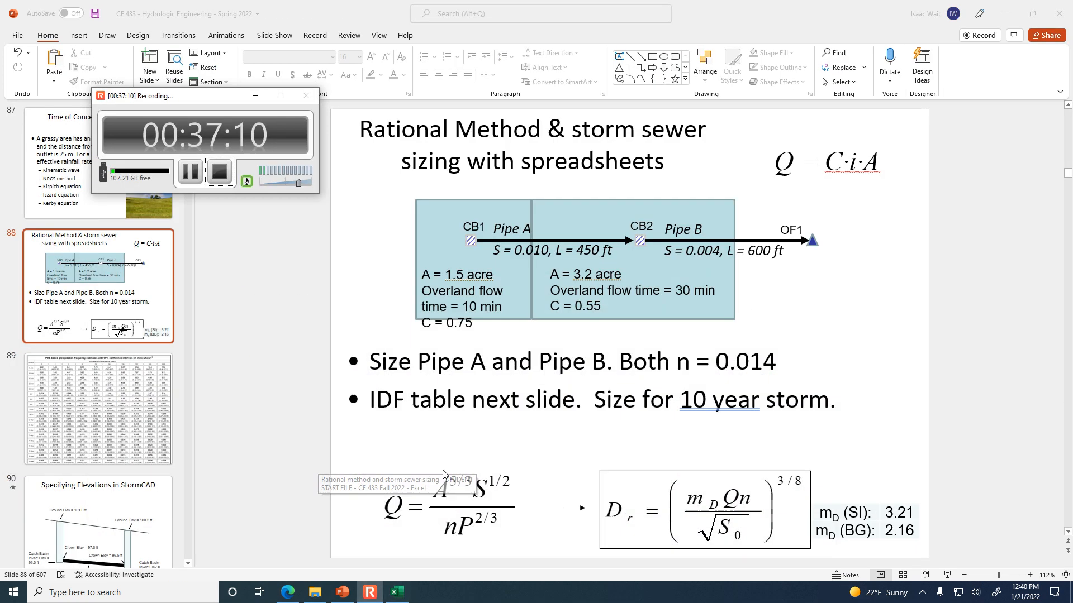
click(370, 542)
click(397, 593)
scroll(515, 359, up, 6)
scroll(515, 359, up, 3)
double_click(809, 318)
text(2.98)
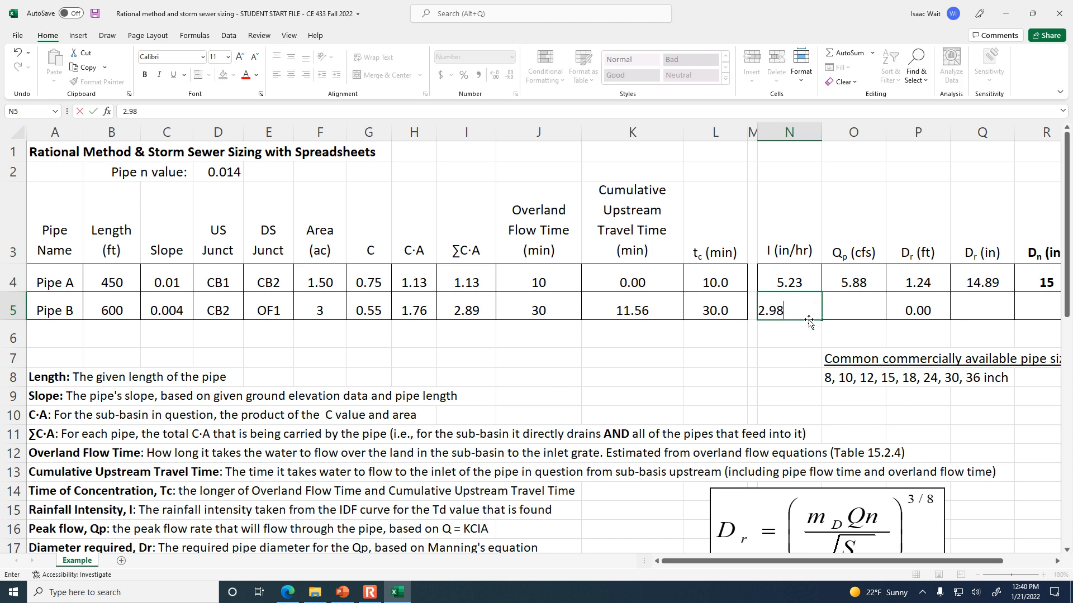
key(Tab)
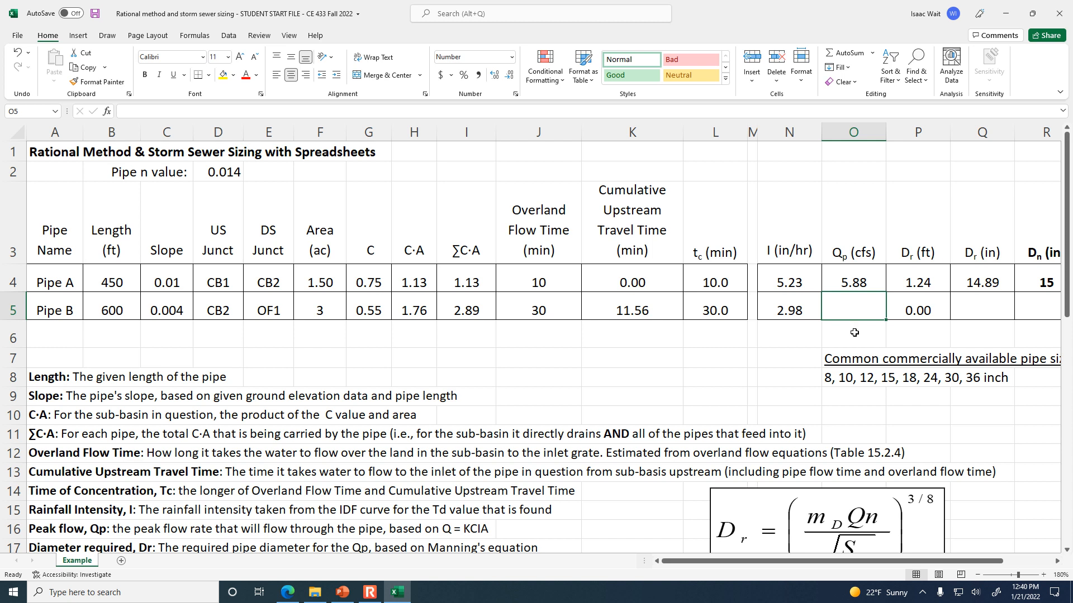
Calculate Pipe B's peak flow in O5 with the formula =I5*N5, multiplying its cumulative C·A by the rainfall intensity.
text(=)
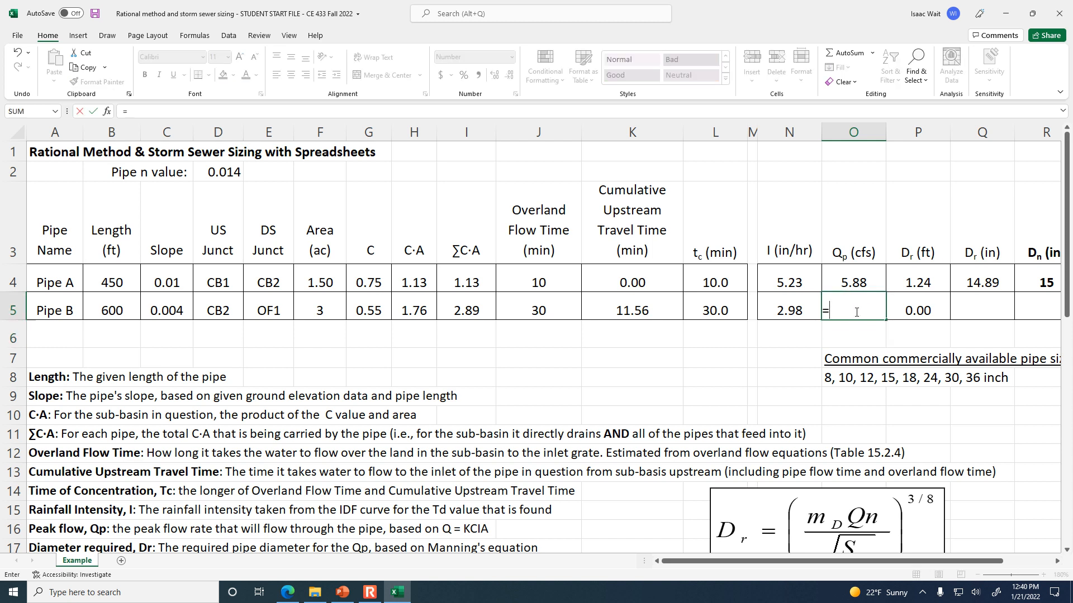
click(463, 310)
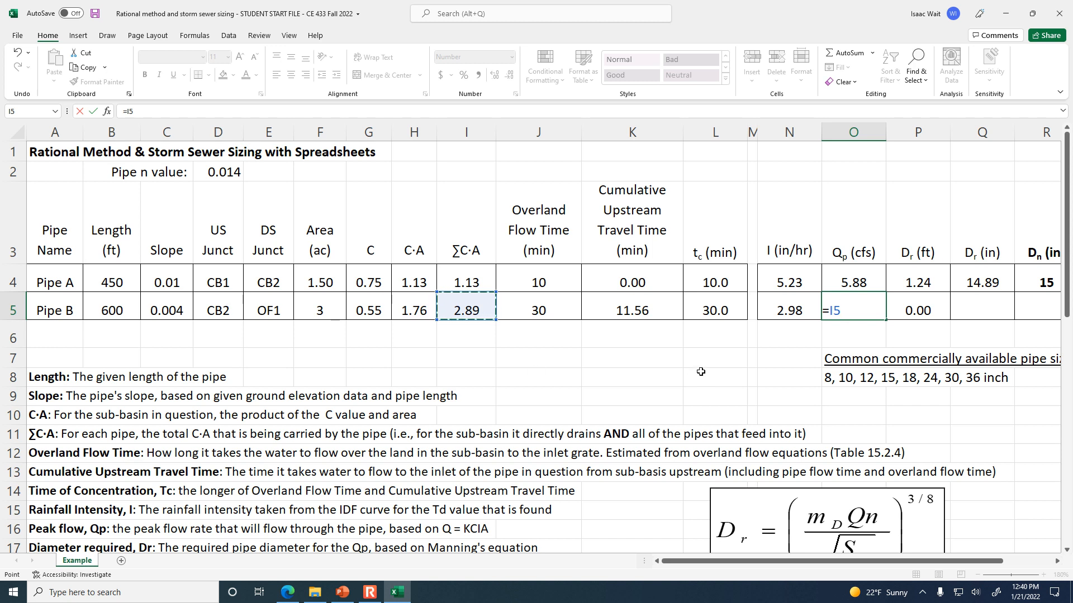
text(*)
click(802, 309)
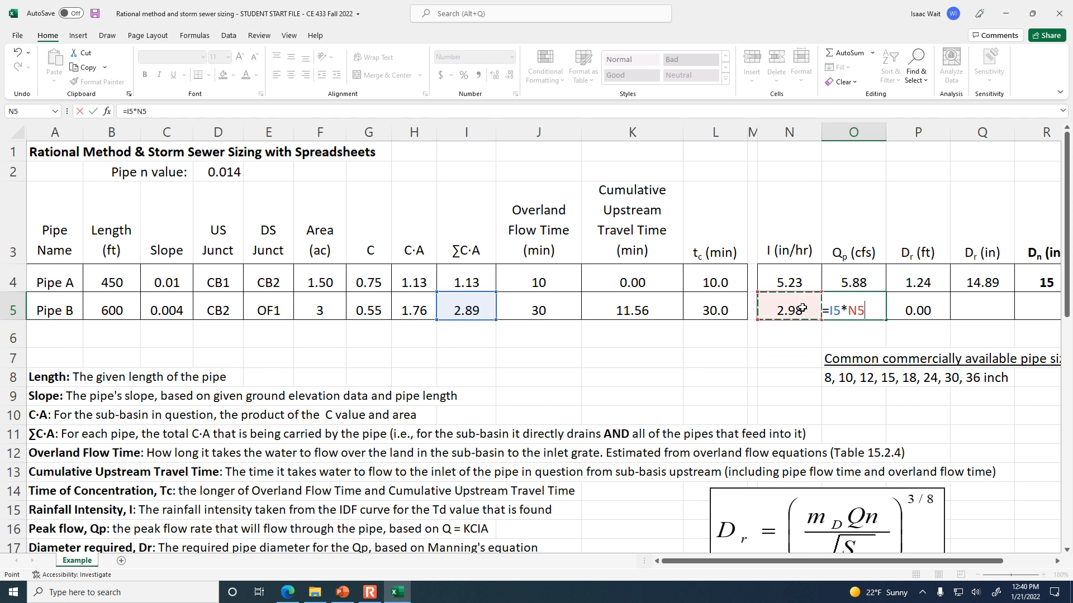
key(Return)
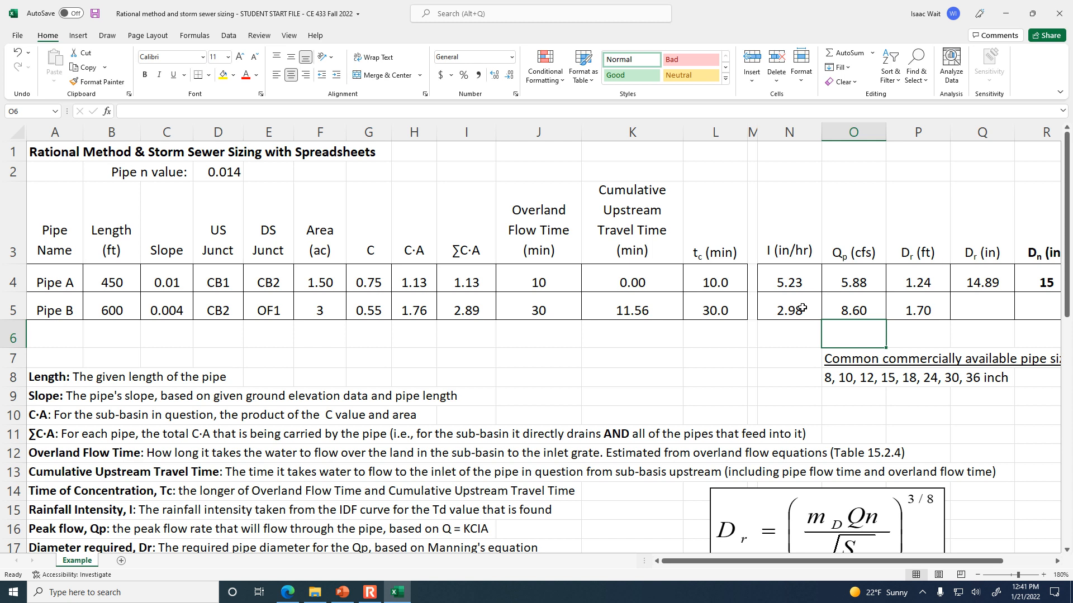
Copy the required diameter formula in inches from Pipe A's cell Q4 down to Pipe B in Q5.
click(927, 309)
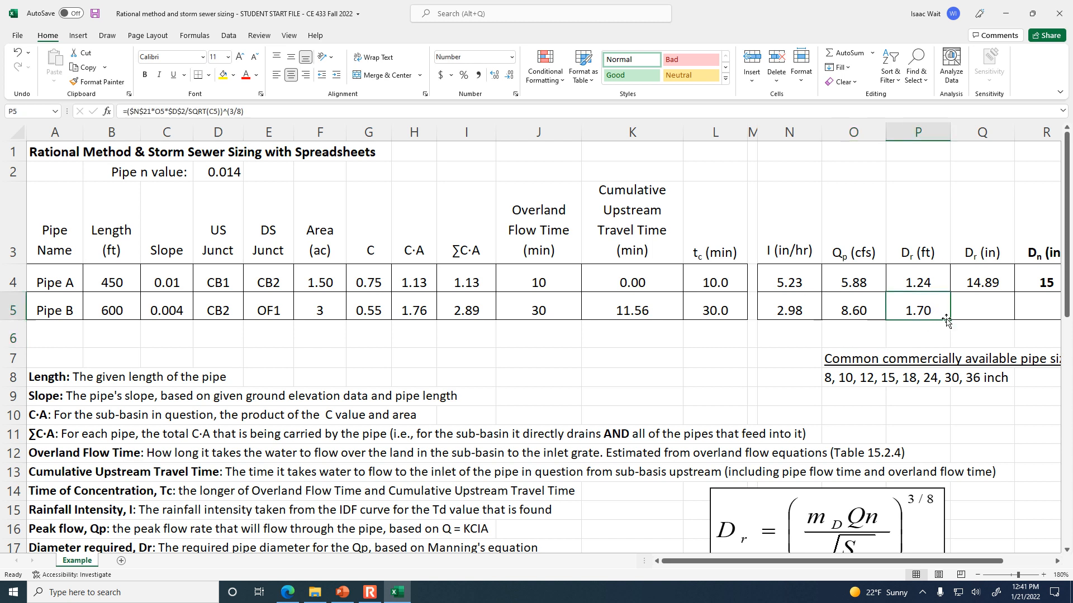
click(986, 307)
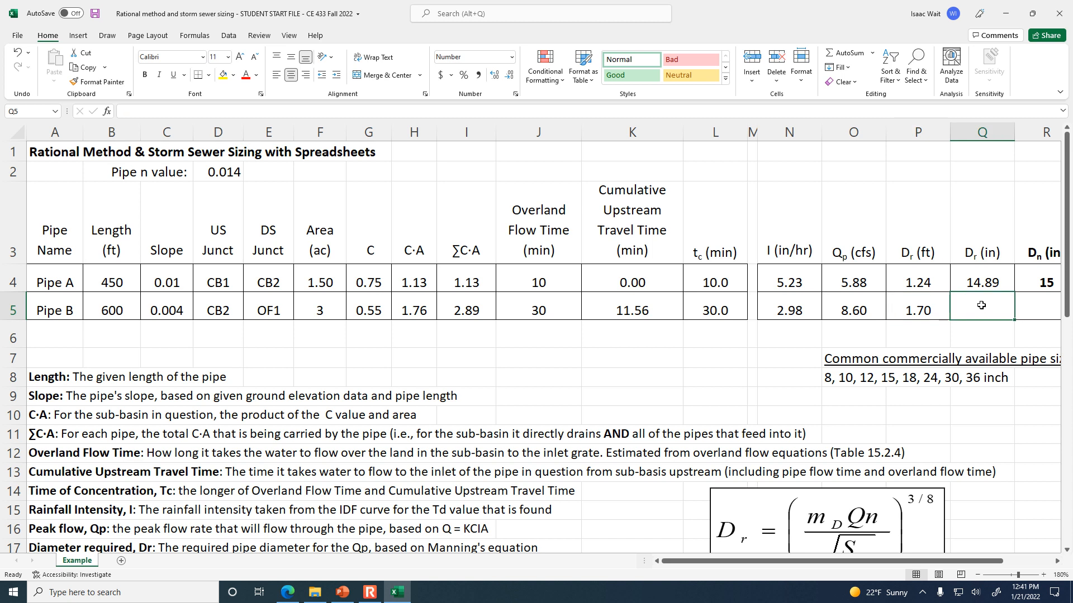
click(988, 277)
drag(1014, 291, 1015, 319)
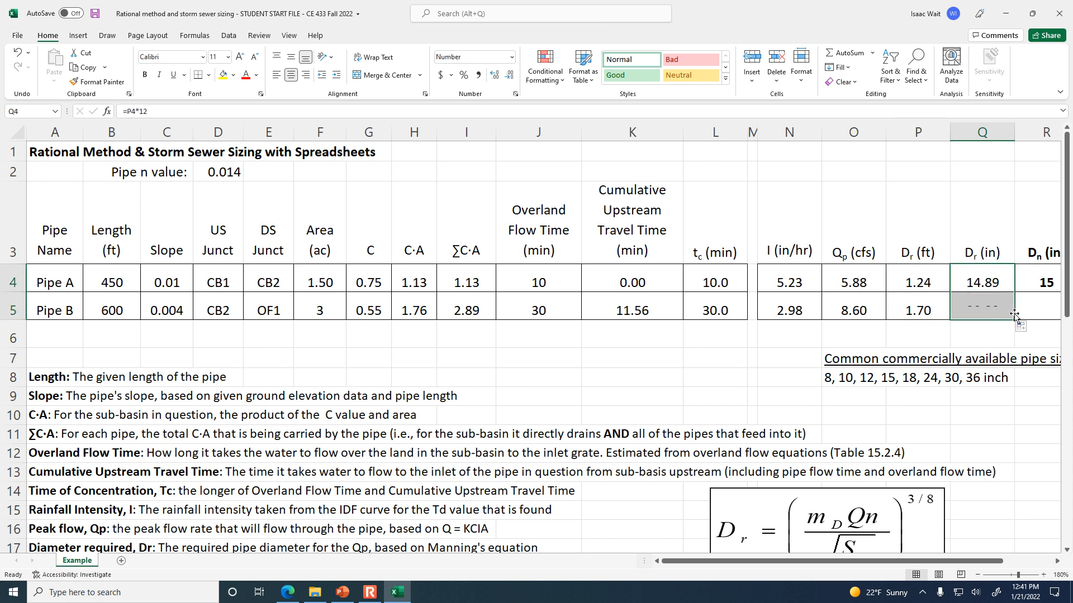
Consult the commercially available pipe sizes and enter 24 inches as Pipe B's nominal diameter in R5.
click(838, 378)
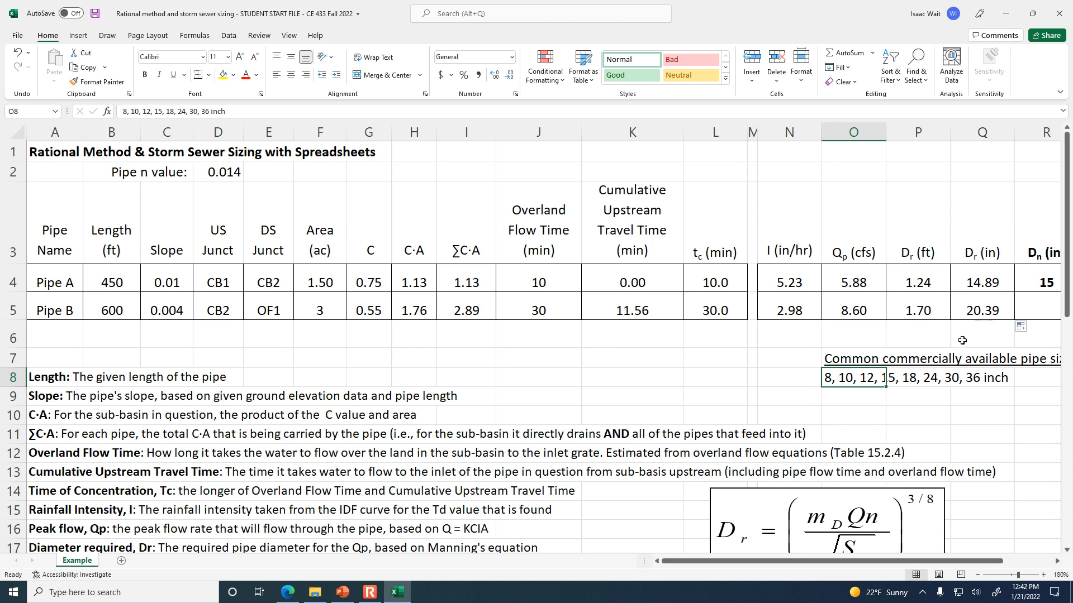
click(1040, 311)
text(24)
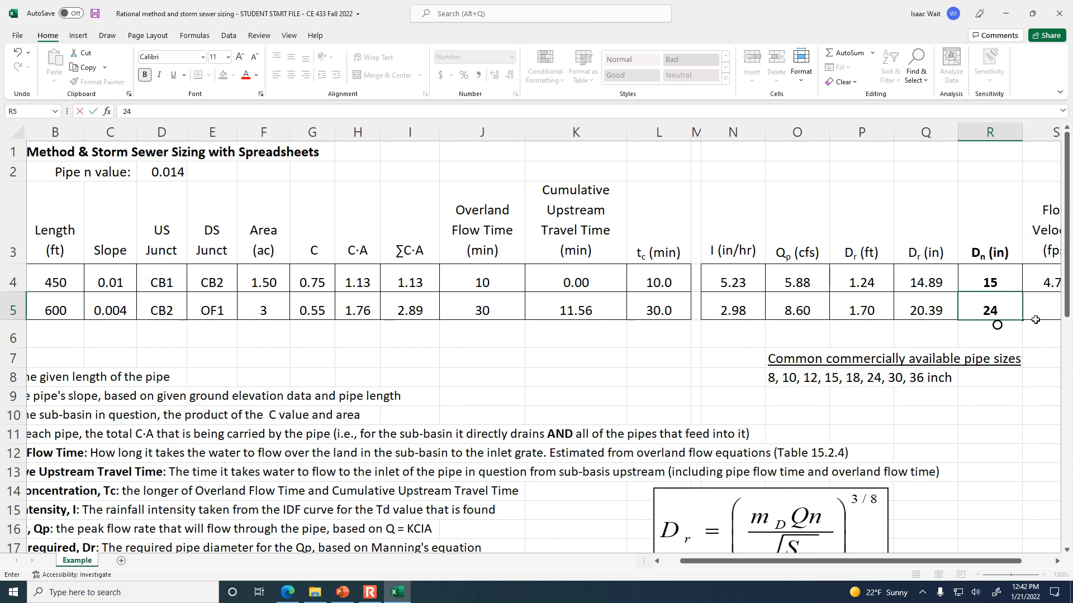
key(Return)
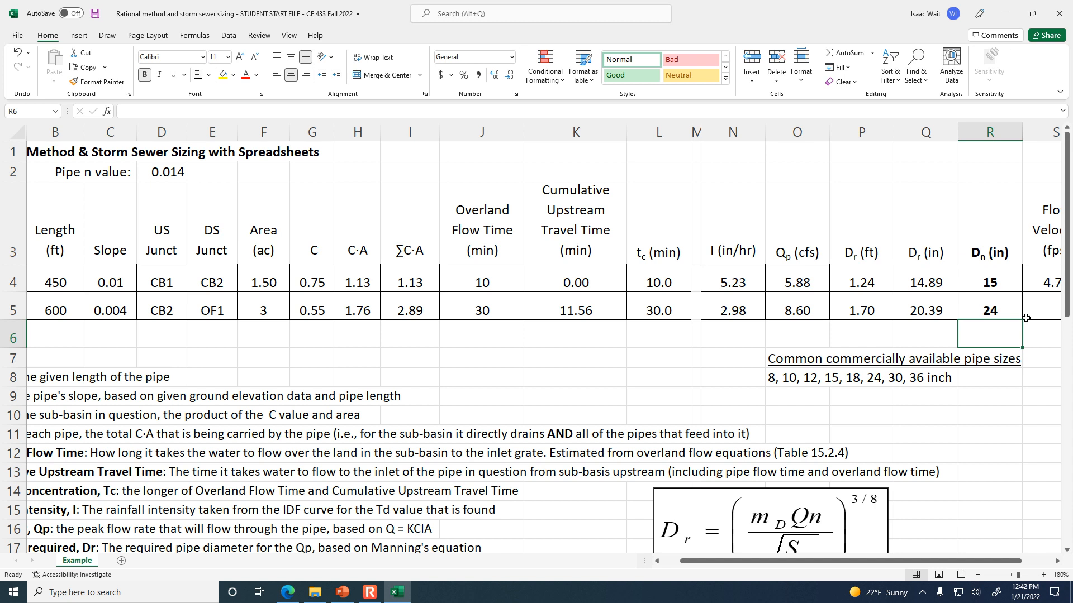
Compare Pipe B's required and nominal diameters, inspect the flow velocity formula in S4, and copy it down to S5.
click(917, 307)
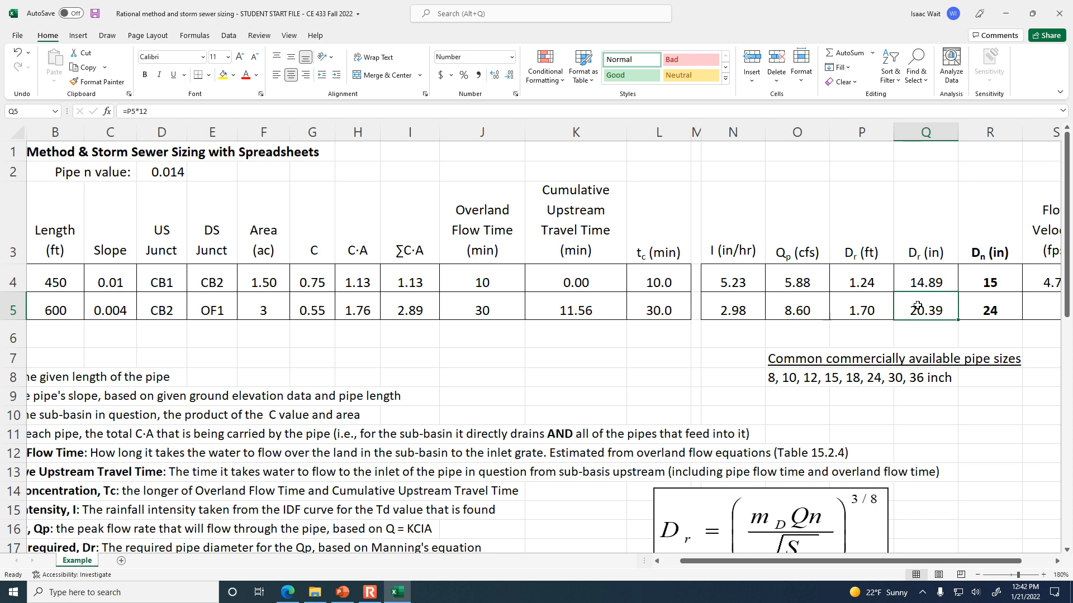
key(Right)
key(Right)
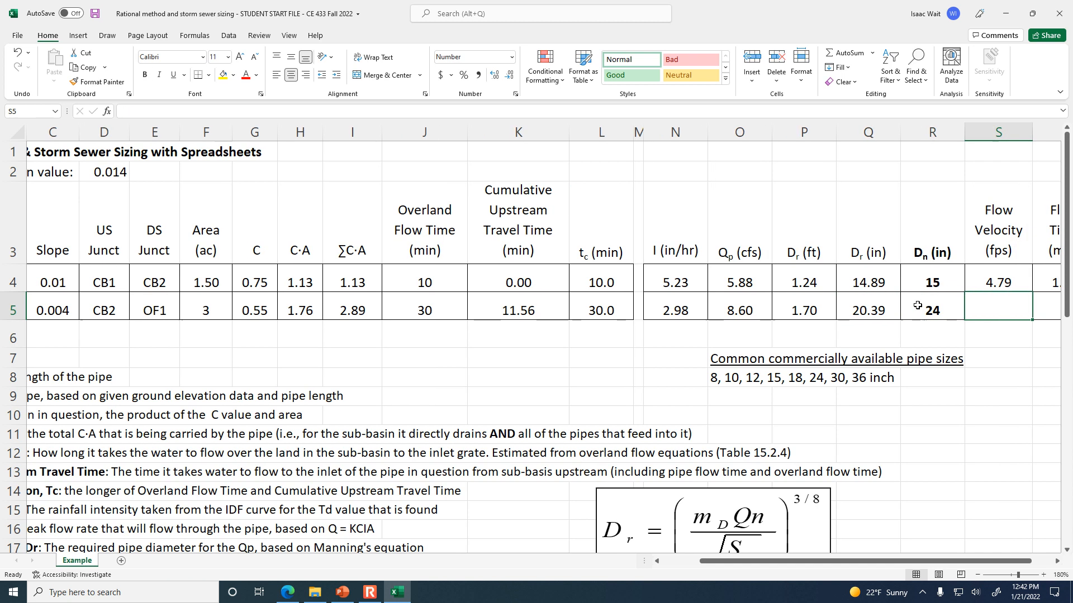
click(1009, 286)
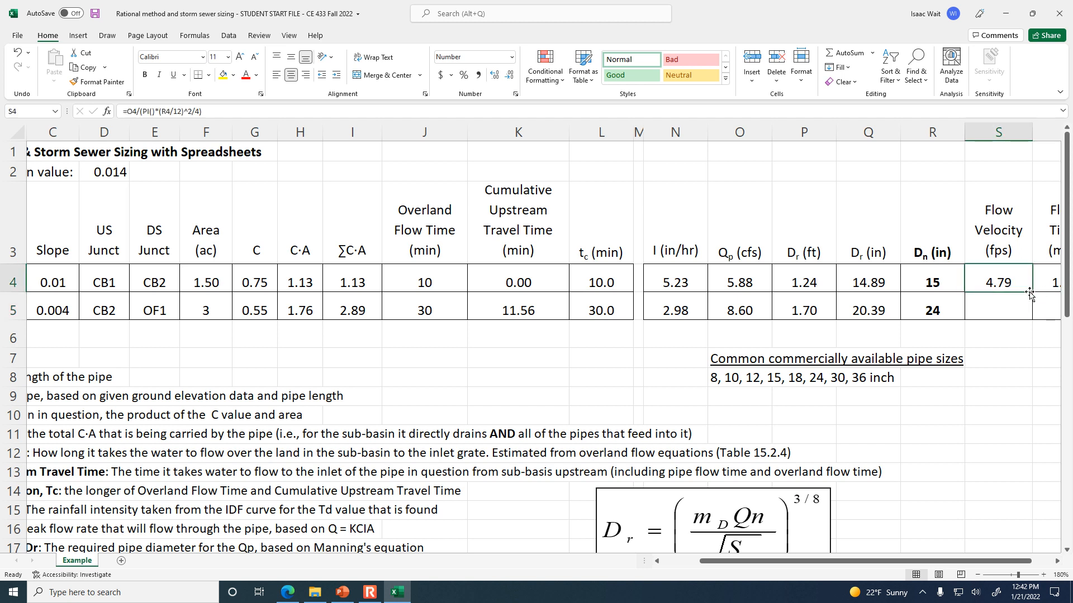
click(668, 110)
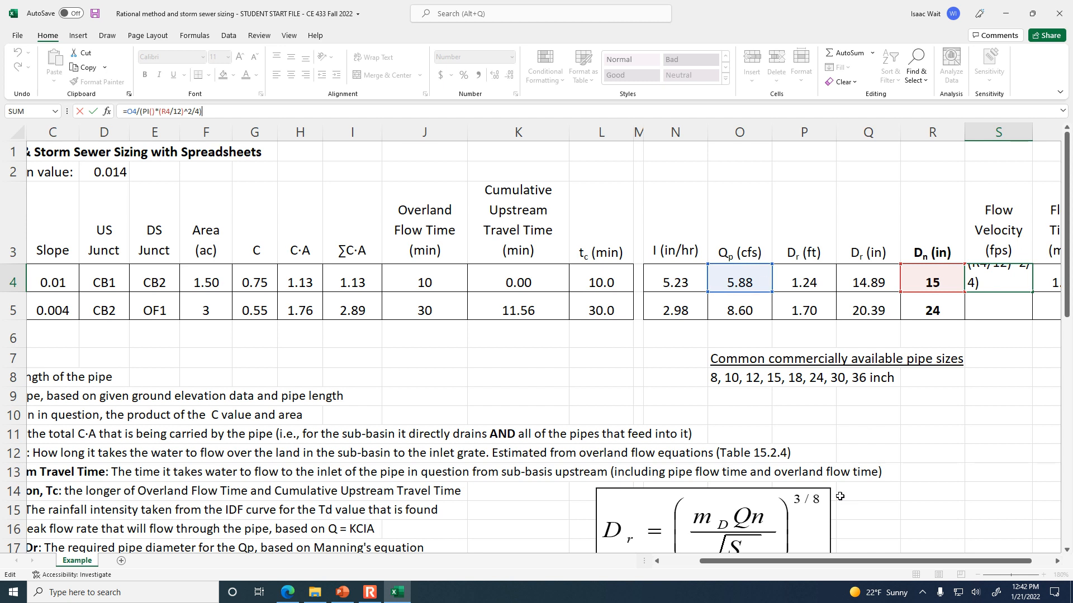
key(ctrl+Return)
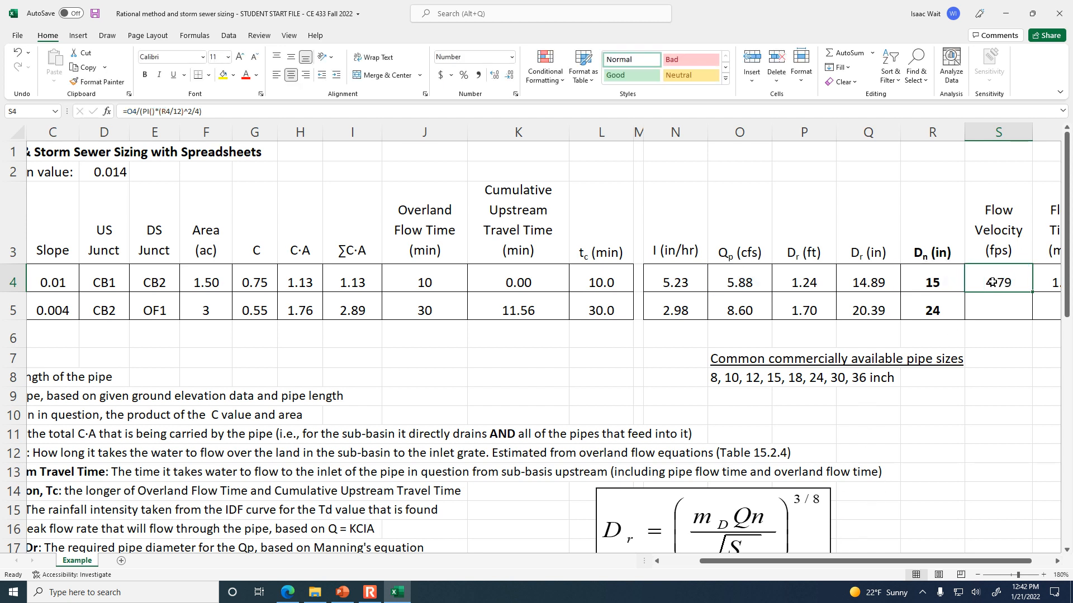
drag(1032, 293, 1032, 321)
Copy the flow time formula from Pipe A's cell T4 down to Pipe B in T5 and check the copied formula.
drag(967, 562, 989, 562)
click(1005, 282)
drag(1028, 295, 1029, 320)
click(1014, 341)
click(1008, 312)
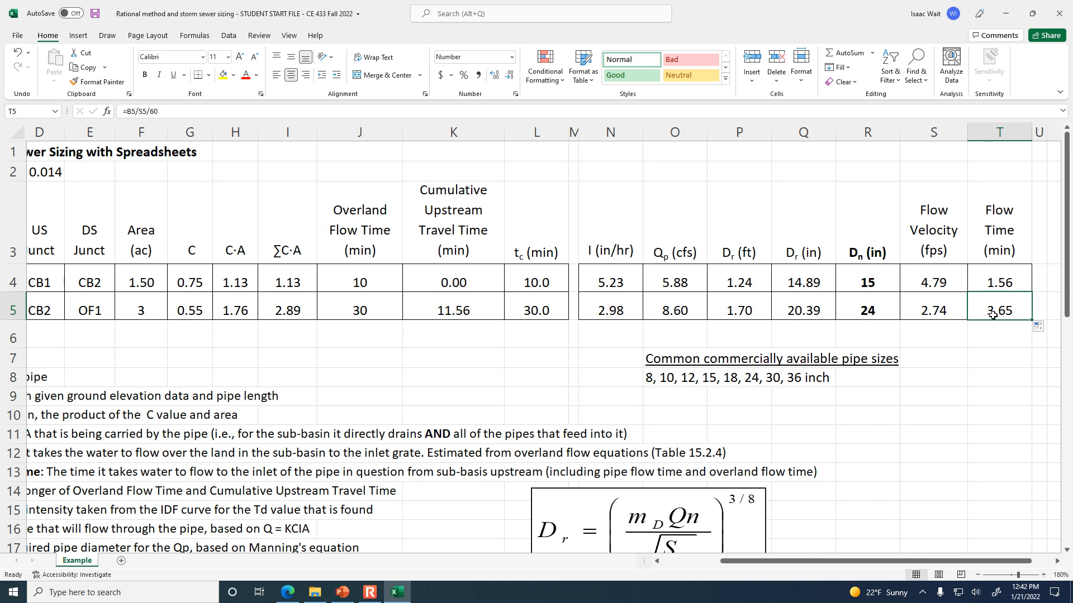
Review the nominal diameters of Pipes A and B in R4:R5 along with the rest of the calculation table.
drag(843, 307, 873, 295)
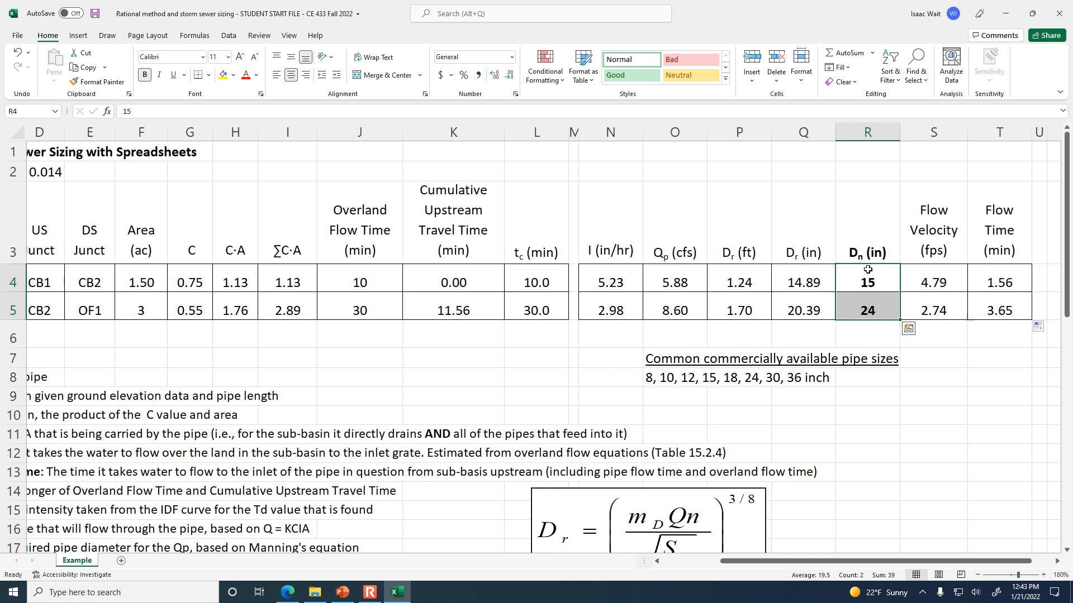
click(676, 562)
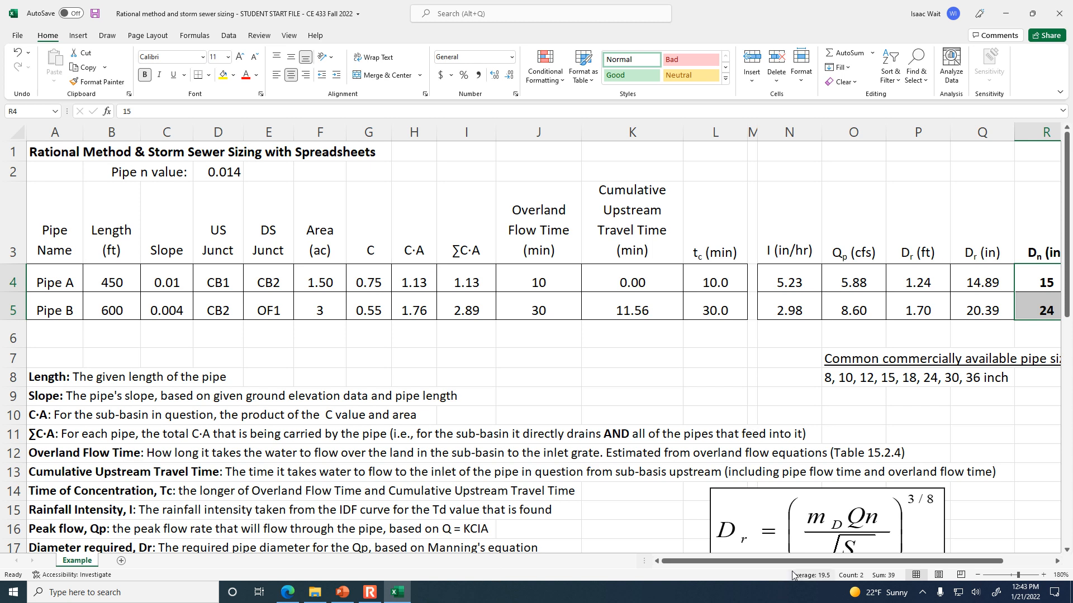
drag(803, 562, 879, 564)
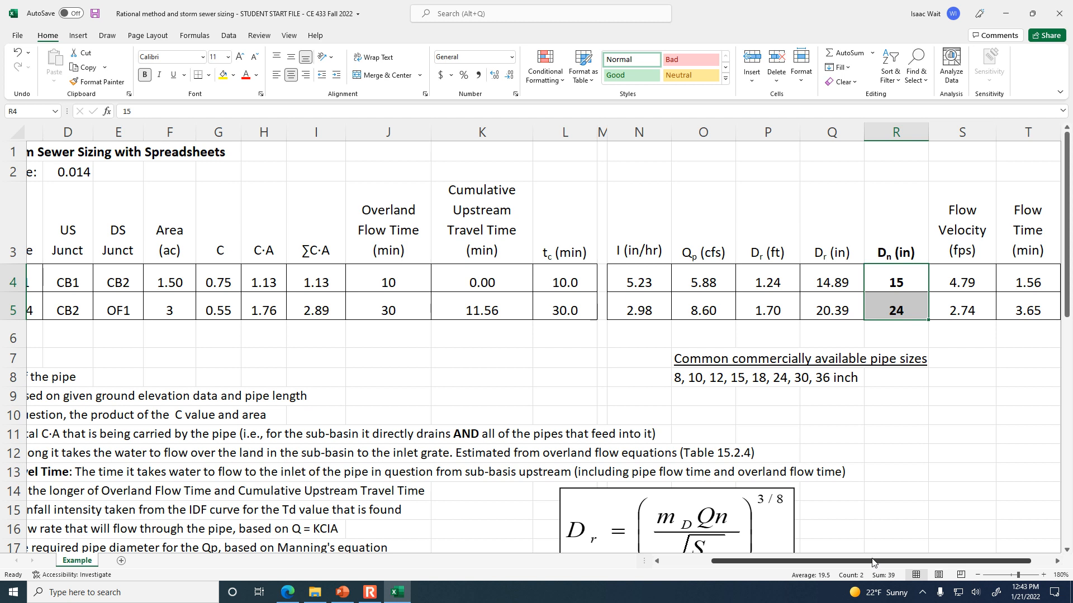
drag(892, 563, 806, 563)
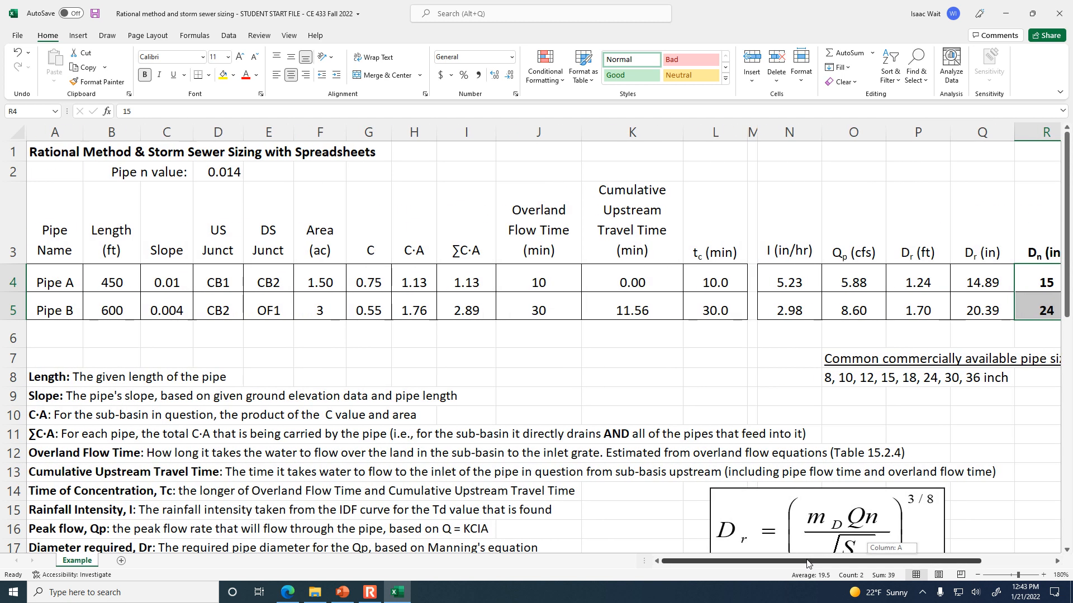
Inspect the peak flow formula in O5, compare it with the pipe layout slide in PowerPoint, and return to Excel.
click(852, 306)
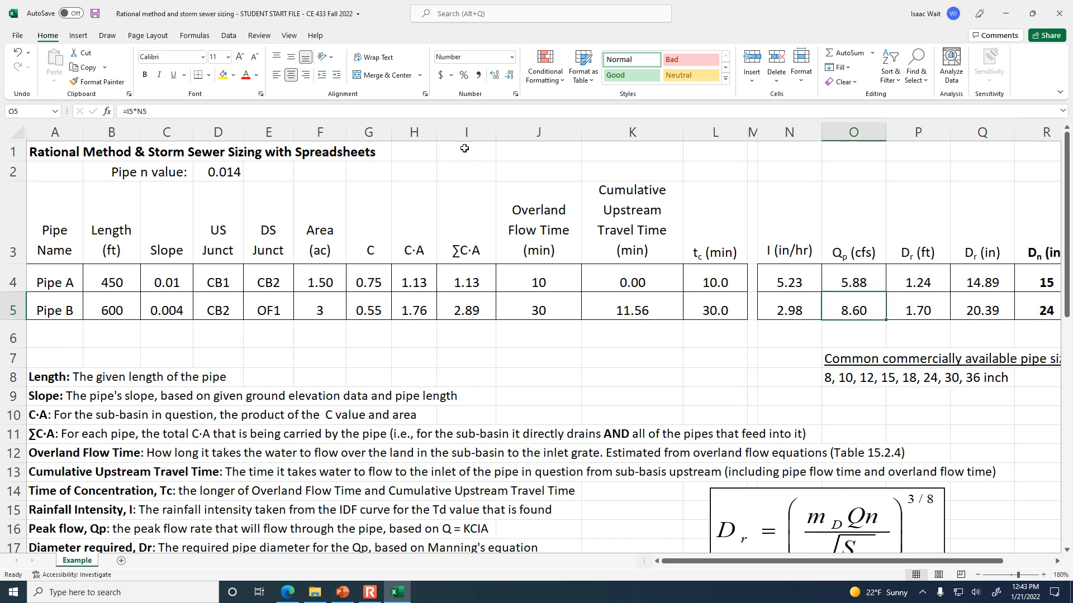
click(492, 107)
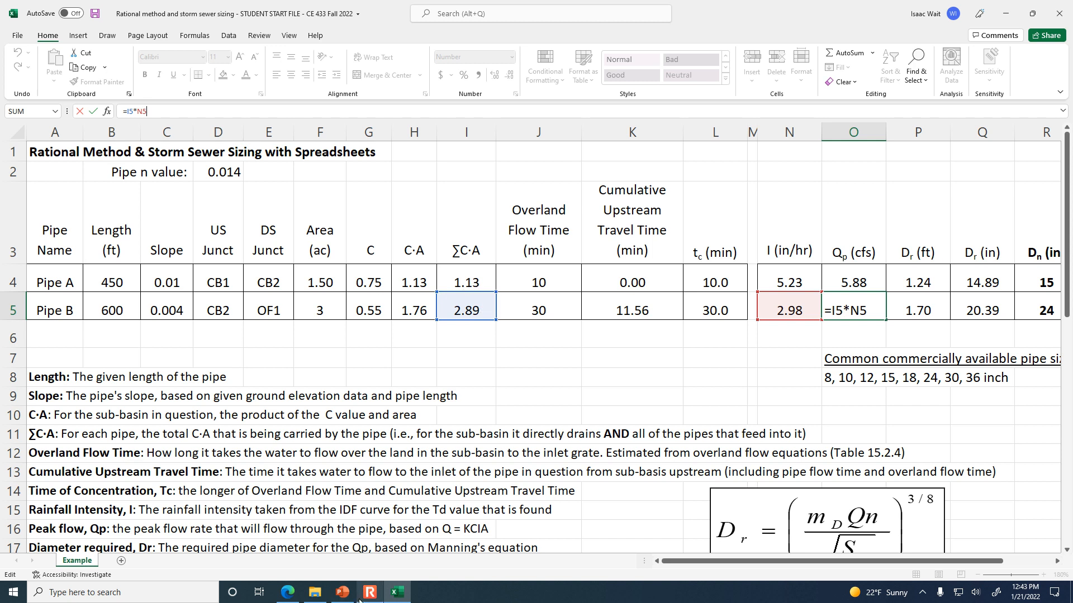
click(339, 595)
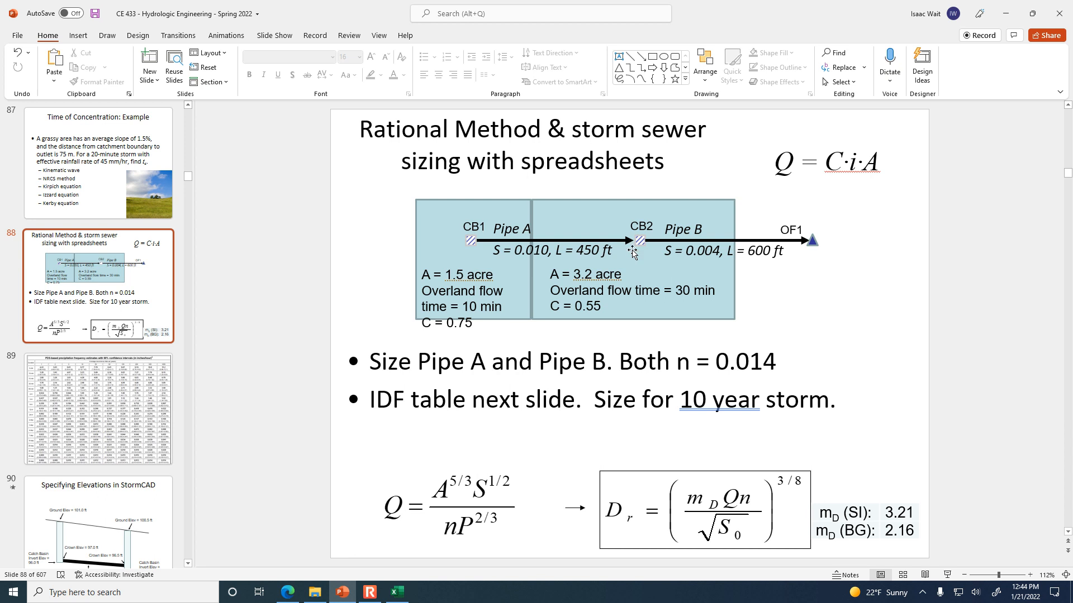
click(396, 592)
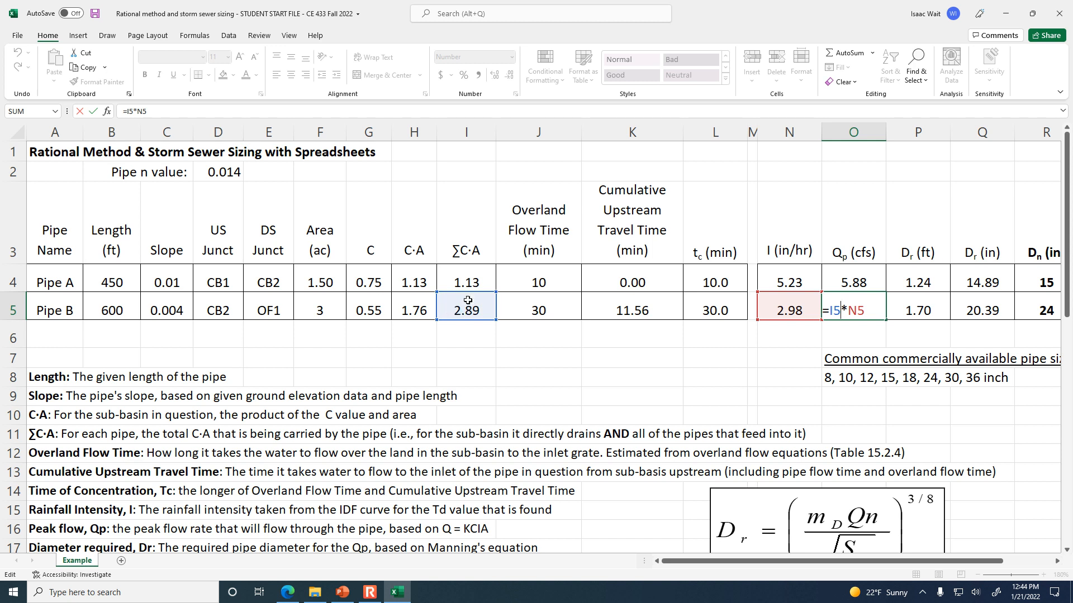
key(ctrl+Return)
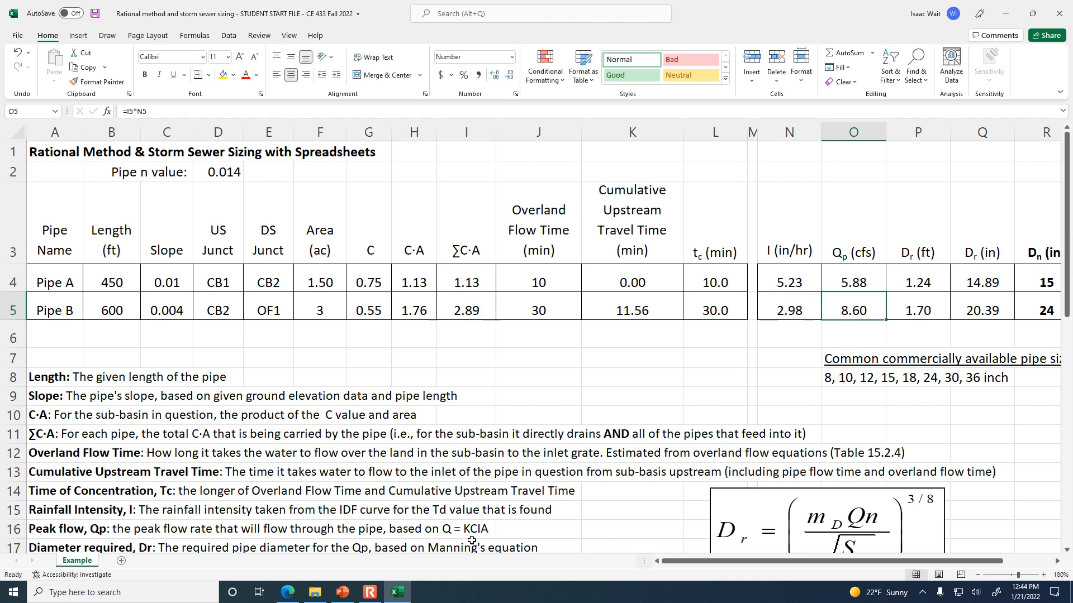
Minimize the Excel, PowerPoint, browser and file explorer windows to reach the desktop.
mouse_move(323, 596)
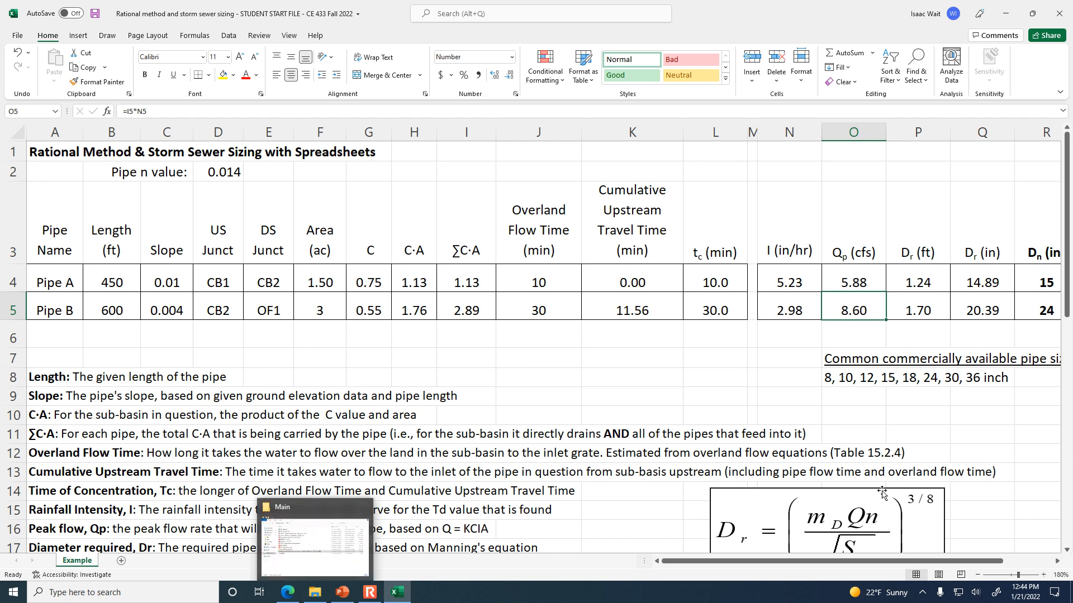
click(1006, 13)
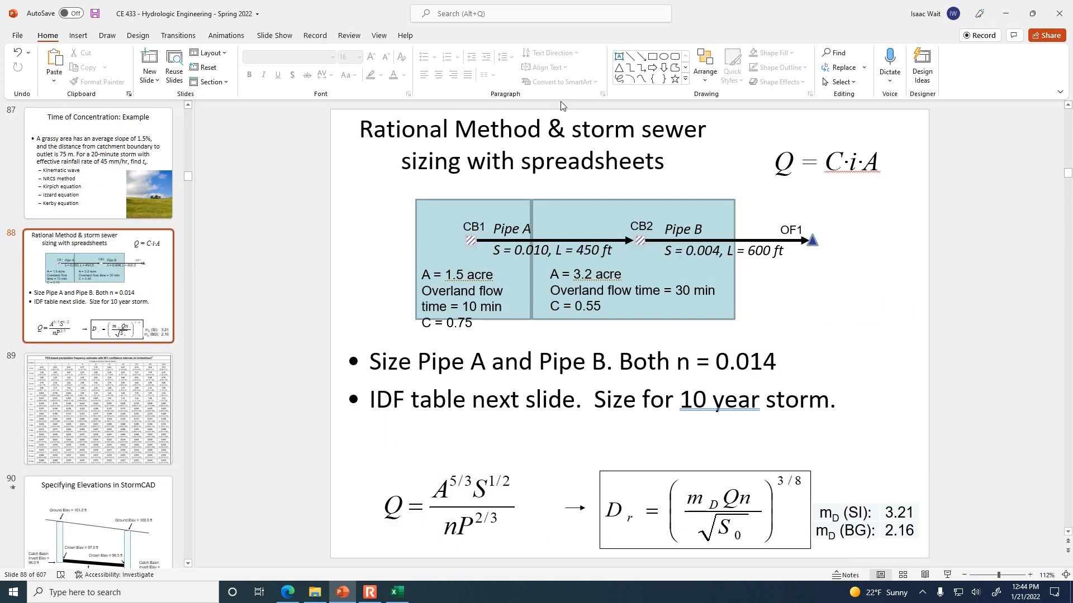
click(1010, 10)
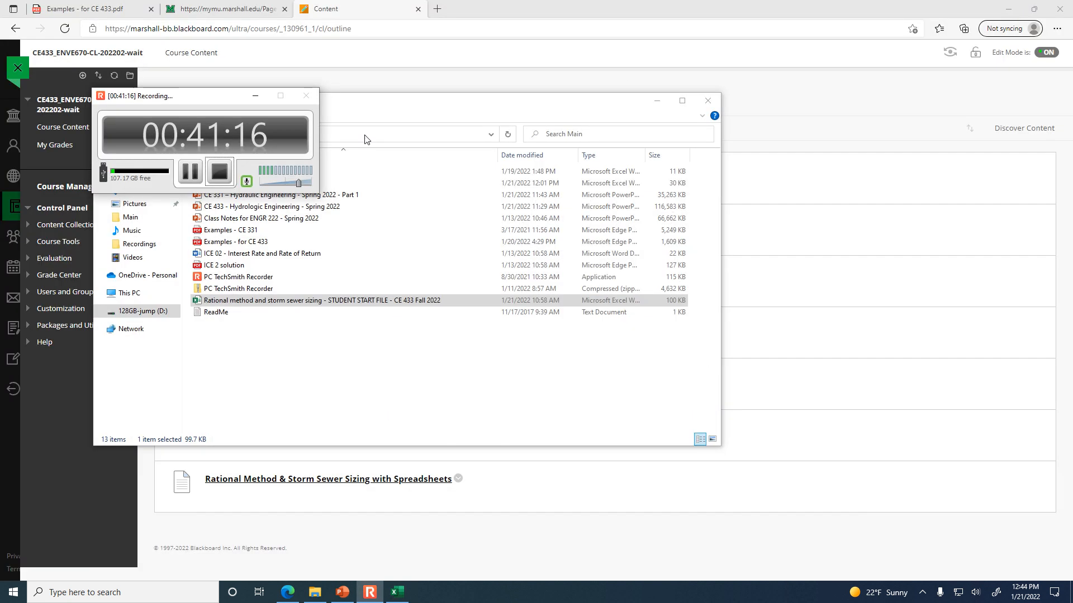
click(1008, 13)
click(1008, 13)
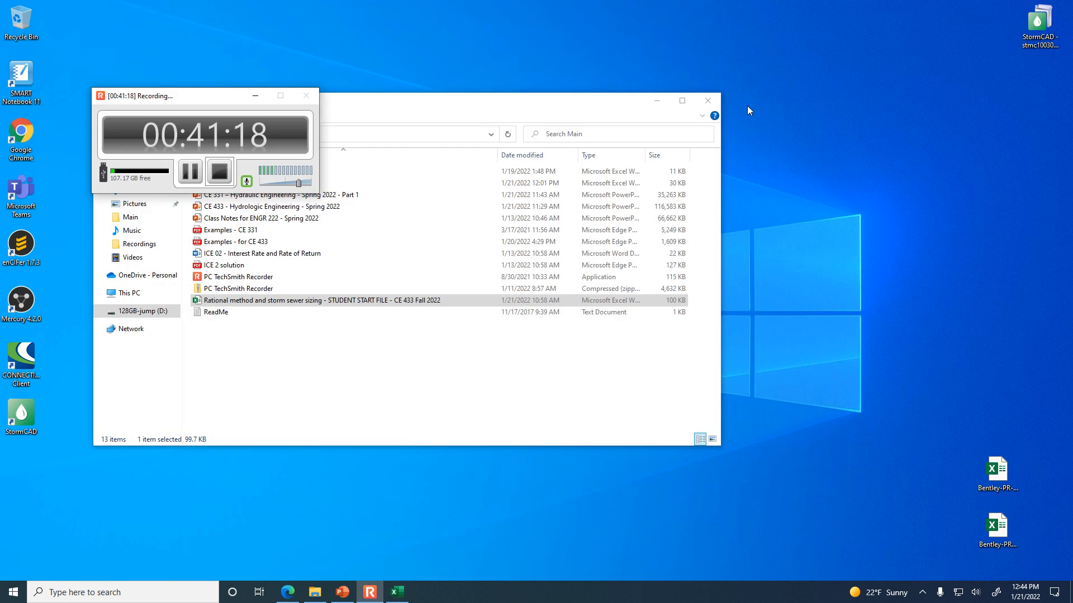
click(657, 104)
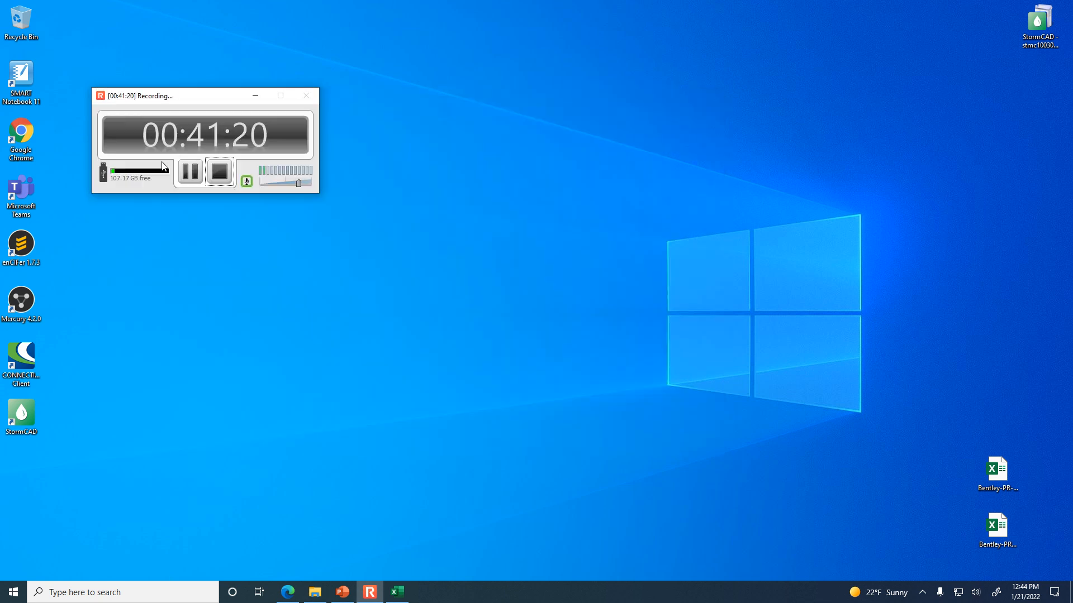
Launch the CONNECTION Client and StormCAD from the desktop, and check the hidden system tray icons.
double_click(28, 359)
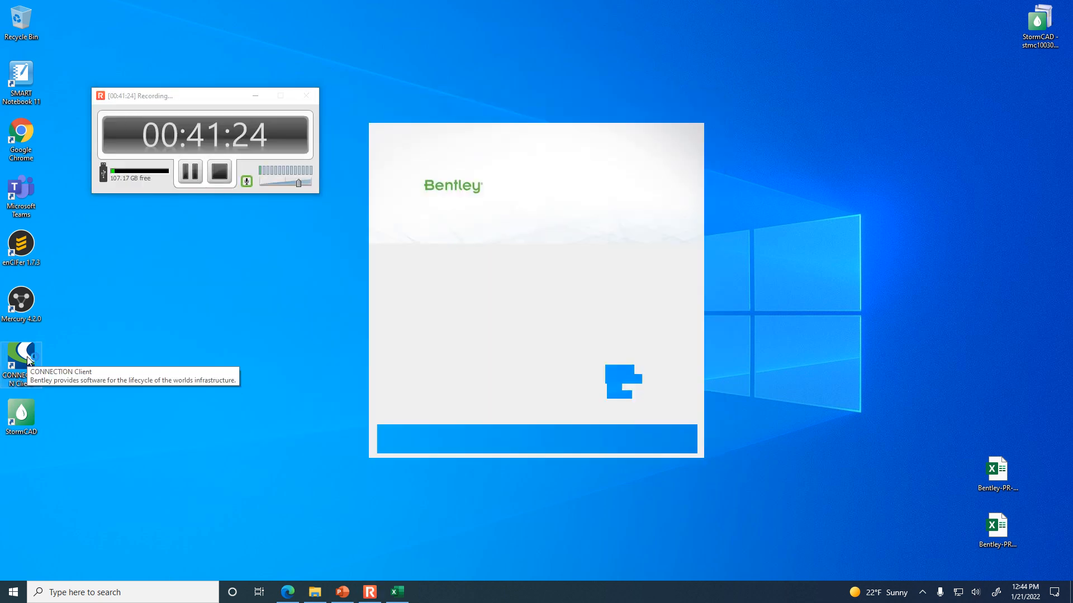
click(922, 592)
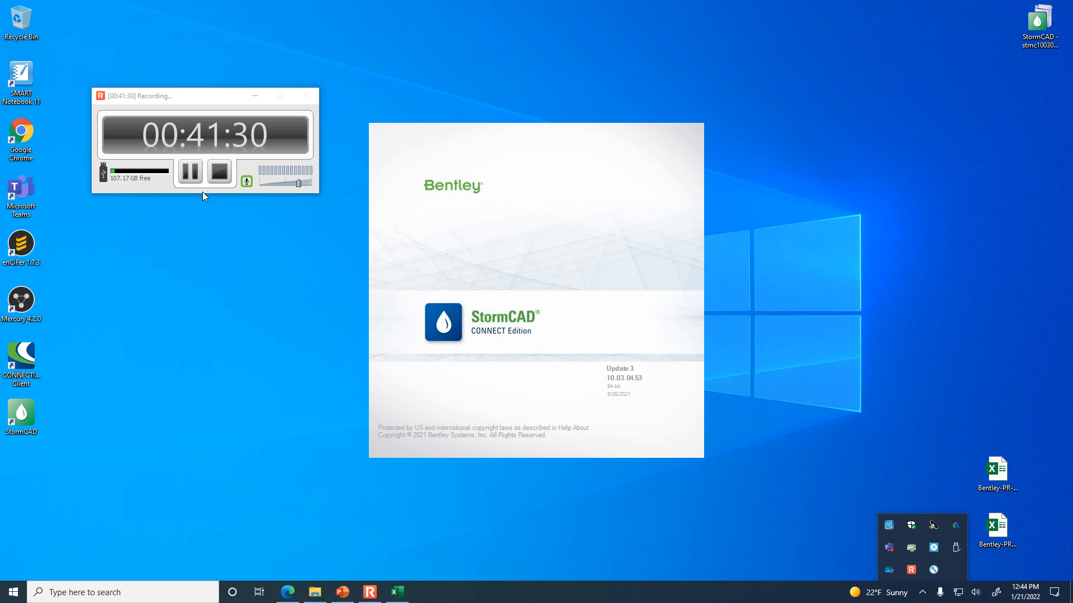
click(191, 173)
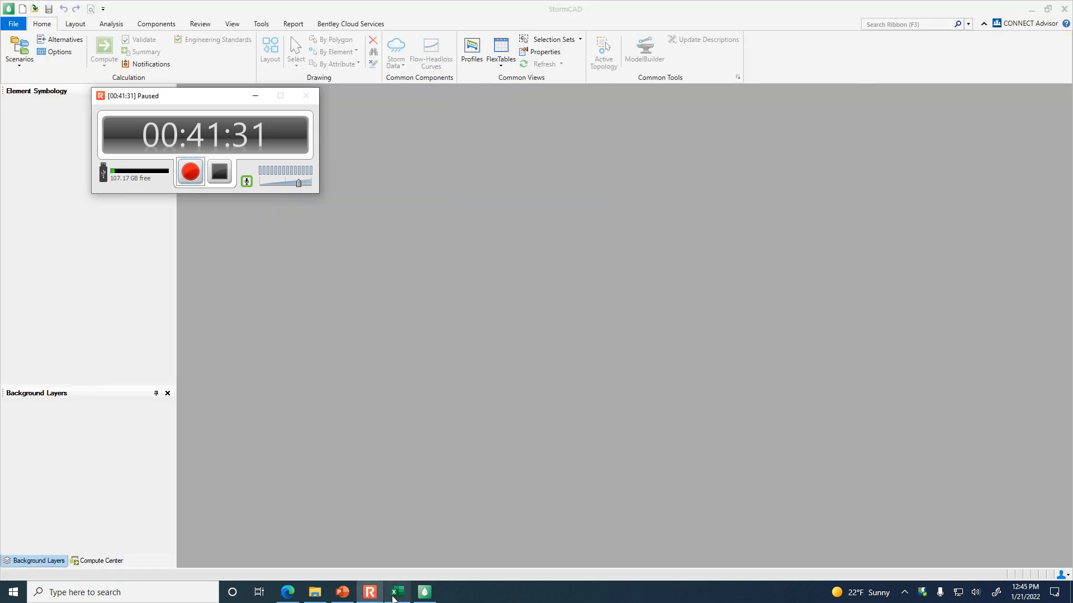
click(373, 596)
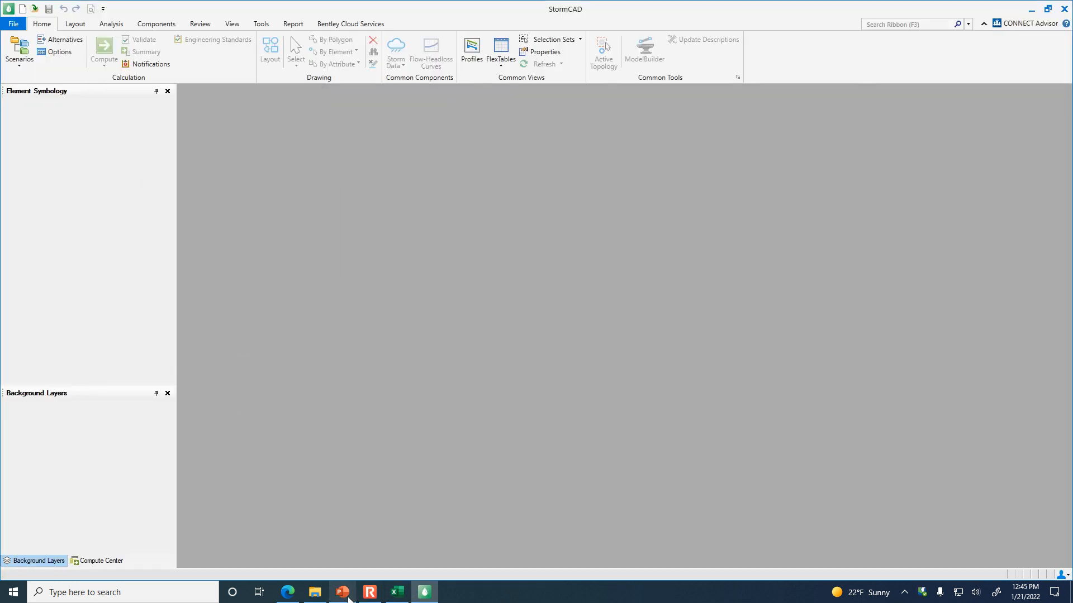
Switch to PowerPoint, present the "Specifying Elevations in StormCAD" slide full screen, and reveal its ground elevation labels.
click(351, 599)
scroll(110, 395, down, 3)
click(110, 396)
click(949, 576)
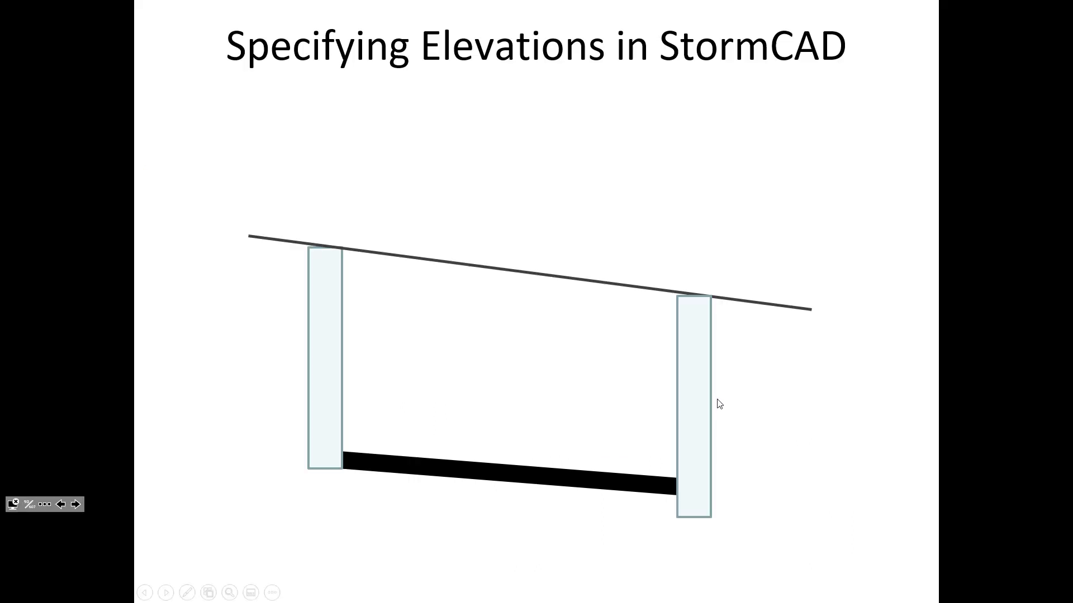
click(704, 414)
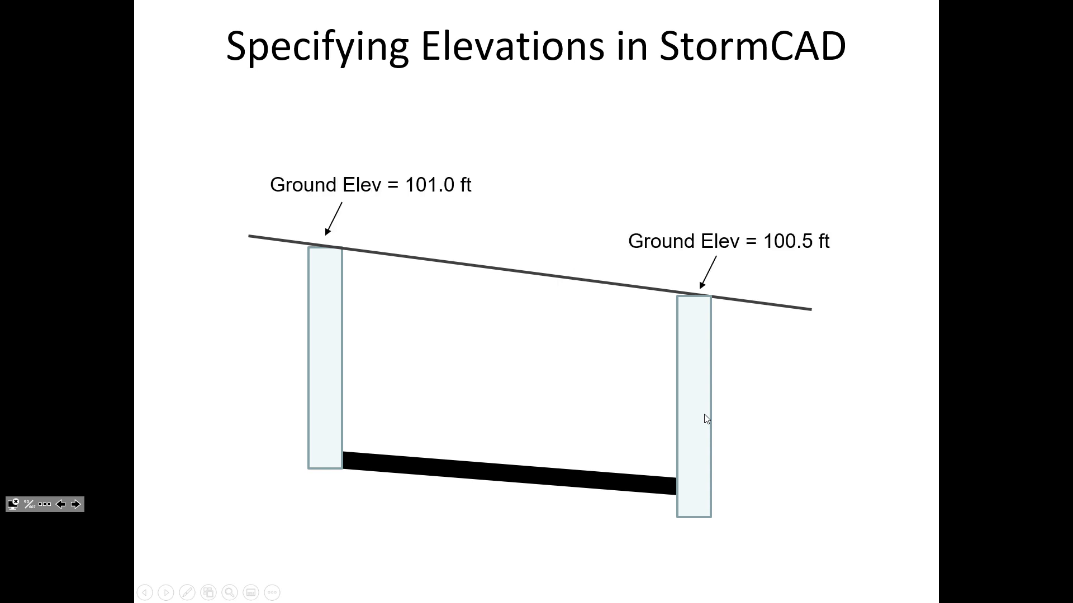